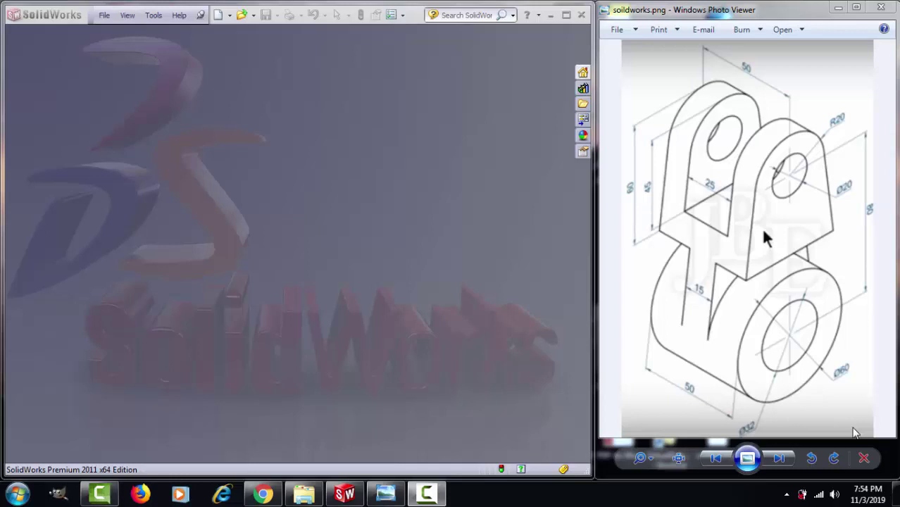
# Create a new blank Part document from the File menu.
pyautogui.click(104, 15)
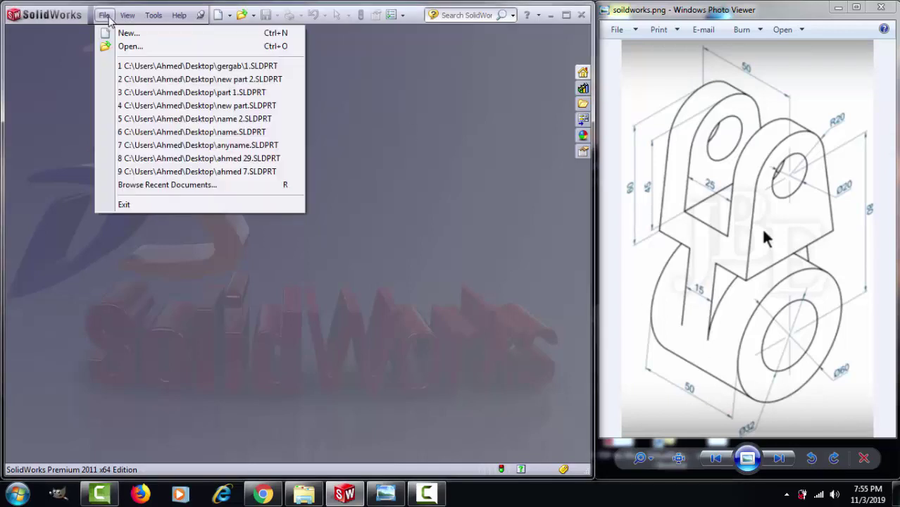
pyautogui.click(116, 34)
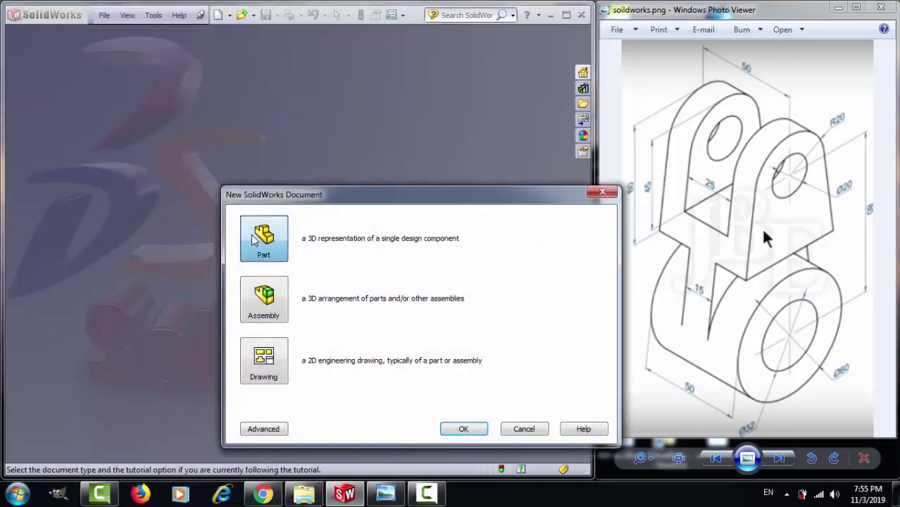
pyautogui.press('Return')
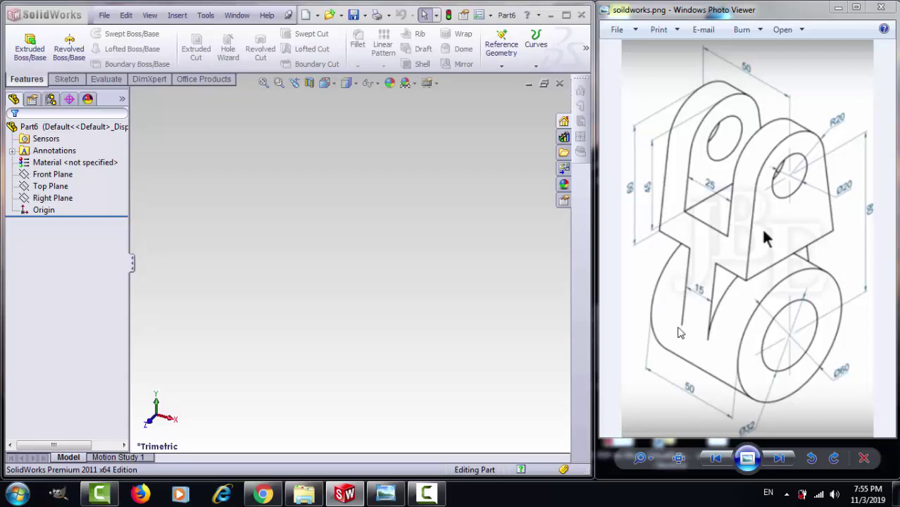
# On the Right Plane, sketch two concentric circles centred on the origin.
pyautogui.click(66, 197)
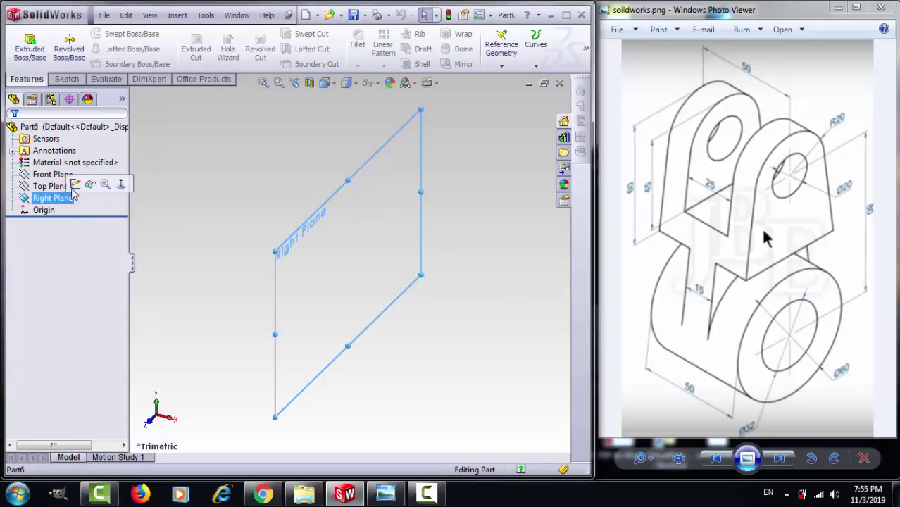
pyautogui.click(74, 186)
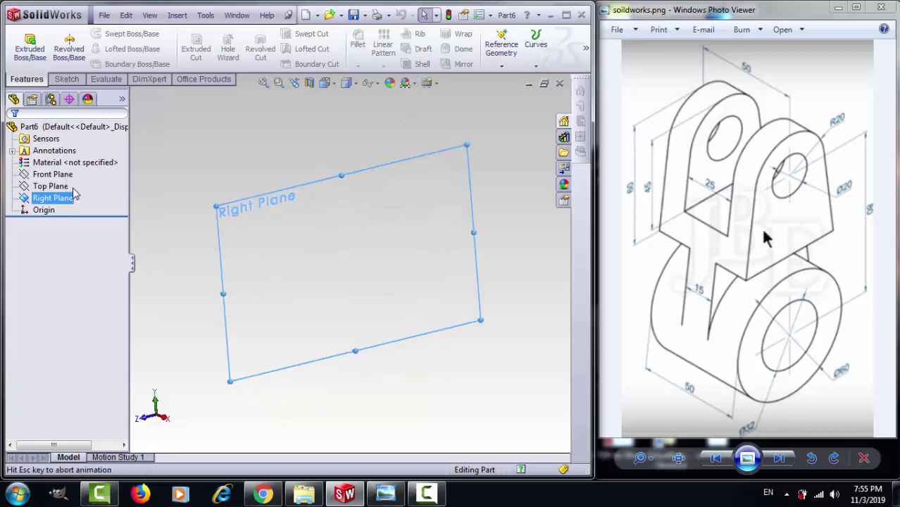
pyautogui.click(110, 35)
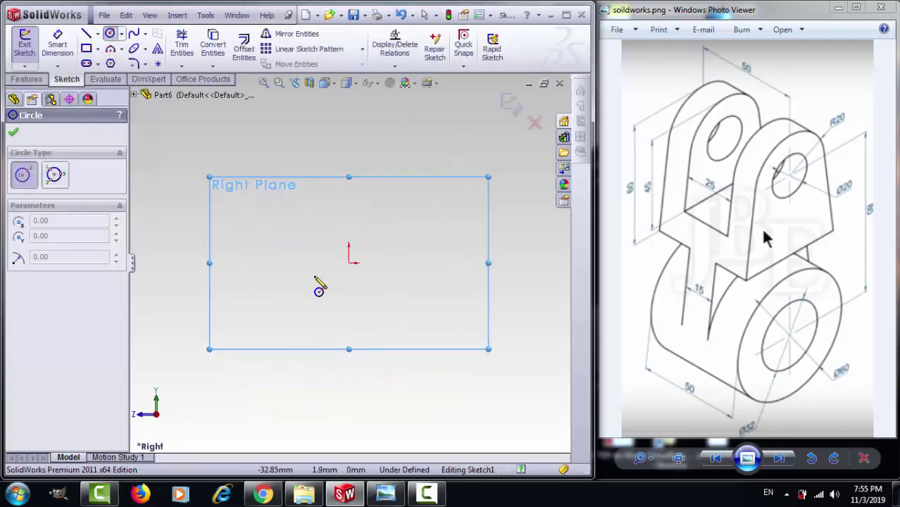
pyautogui.click(349, 262)
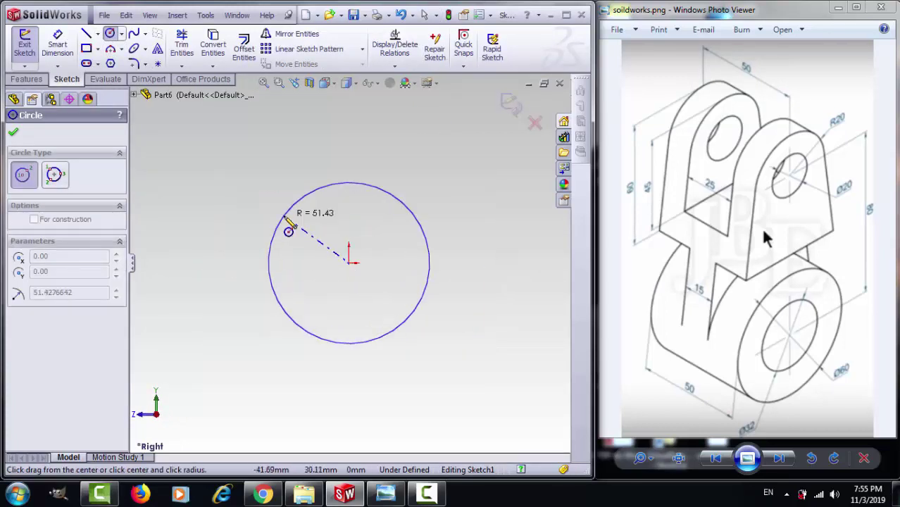
pyautogui.click(278, 226)
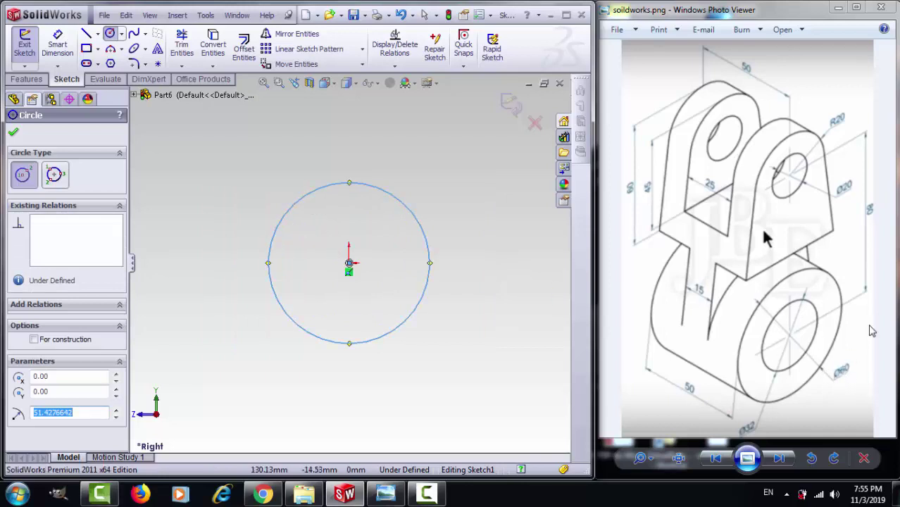
pyautogui.click(349, 263)
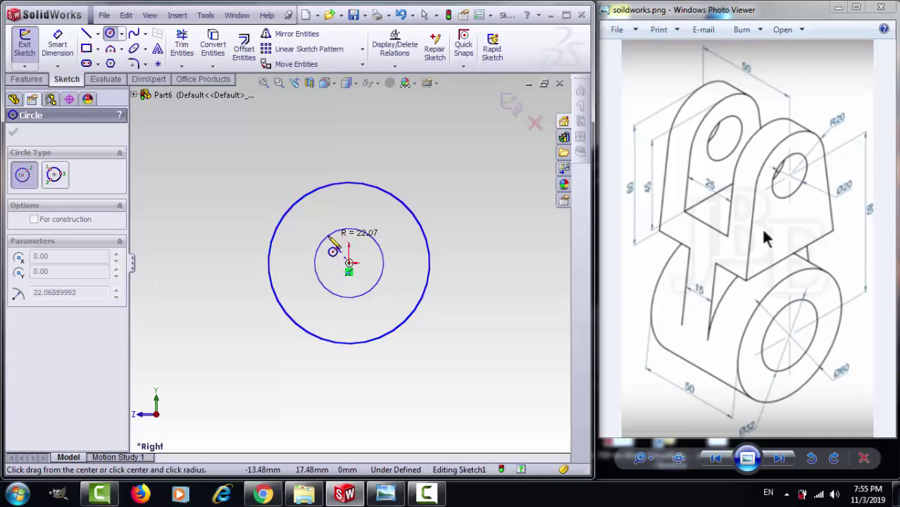
pyautogui.click(323, 238)
# Dimension the outer circle to Ø60 and the inner circle to Ø32.
pyautogui.click(53, 46)
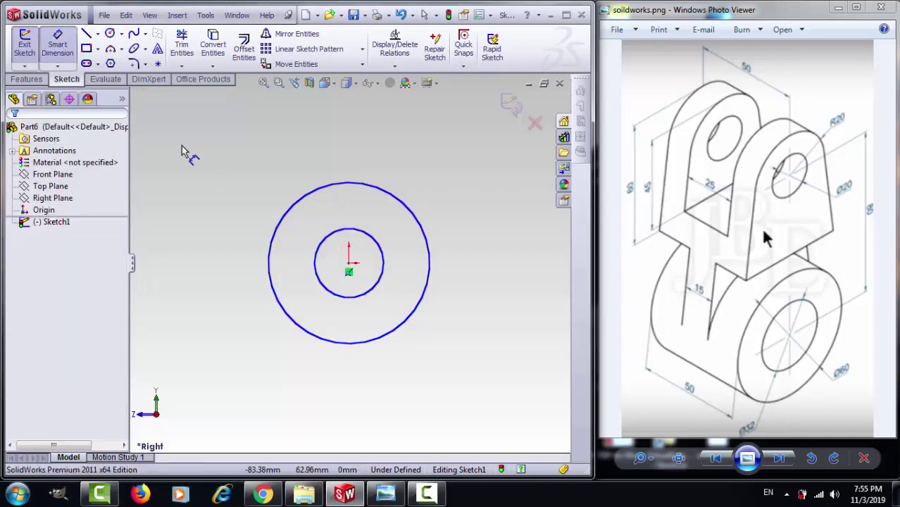
pyautogui.click(273, 224)
pyautogui.click(240, 234)
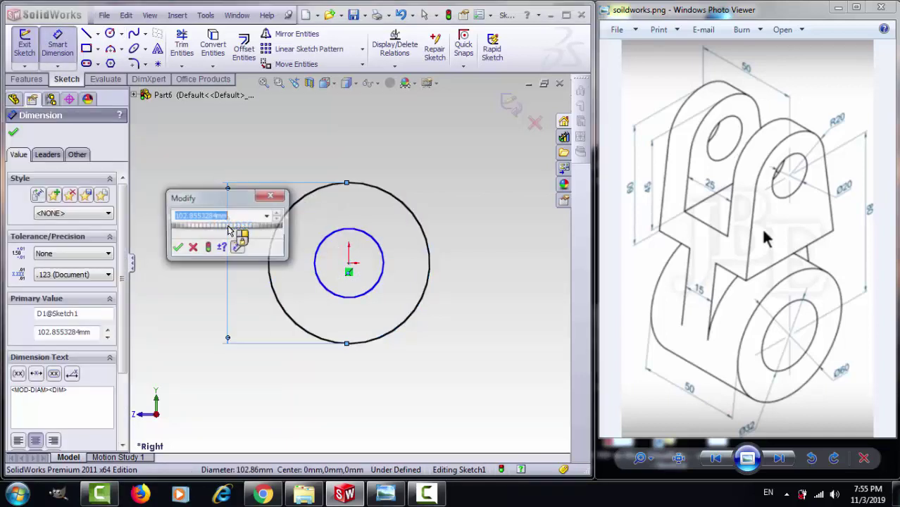
pyautogui.write('60')
pyautogui.press('Return')
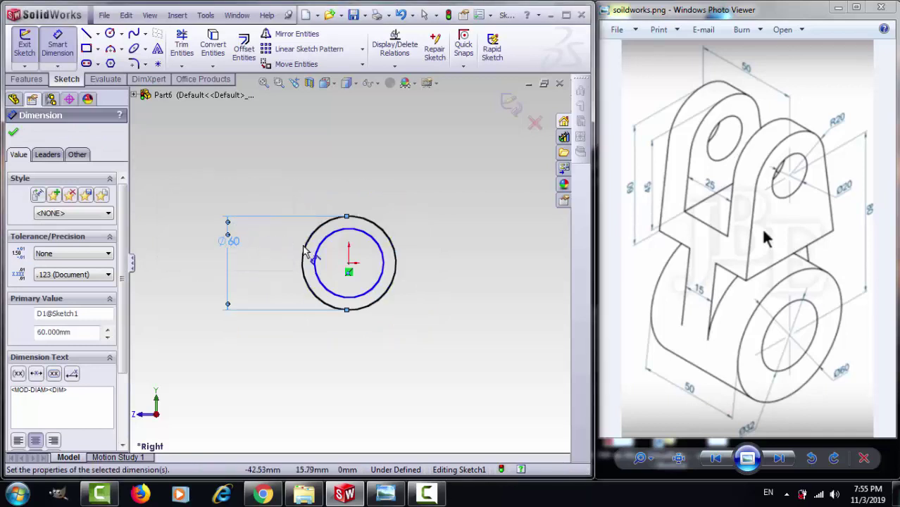
pyautogui.click(315, 255)
pyautogui.click(273, 258)
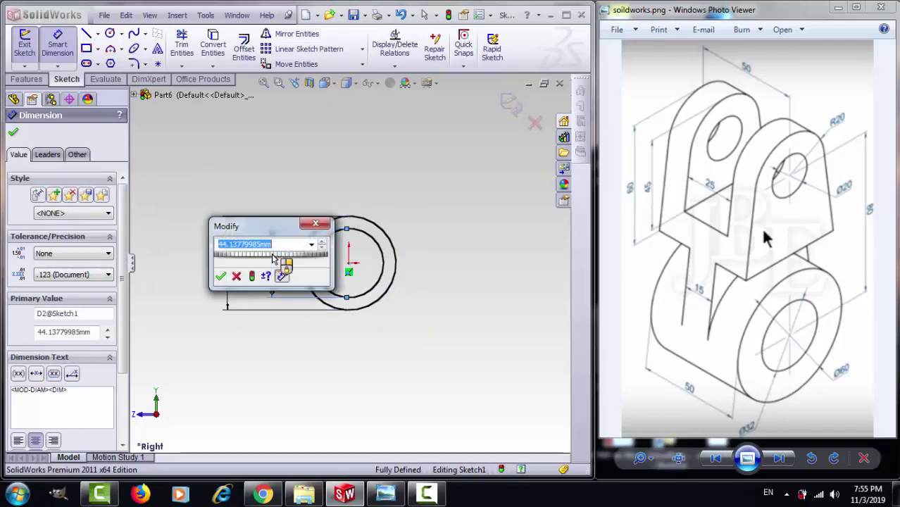
pyautogui.write('32')
pyautogui.press('Return')
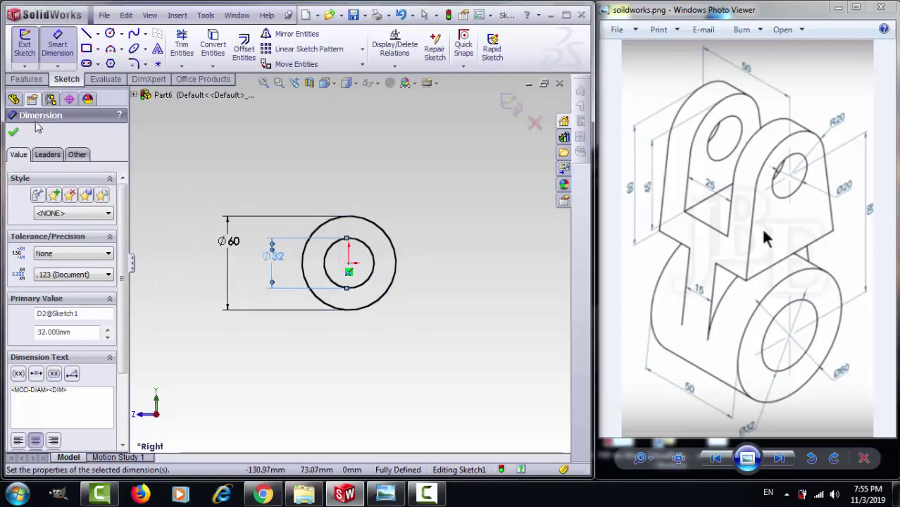
pyautogui.click(15, 133)
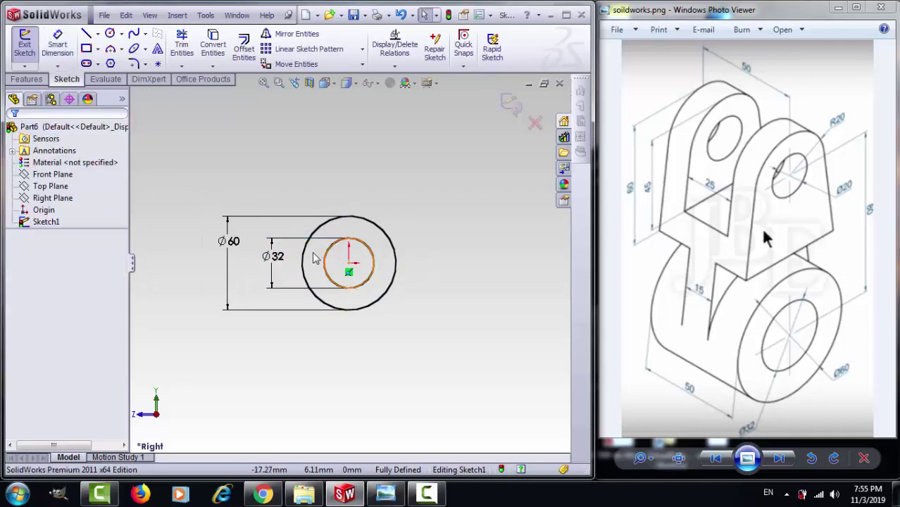
pyautogui.click(26, 79)
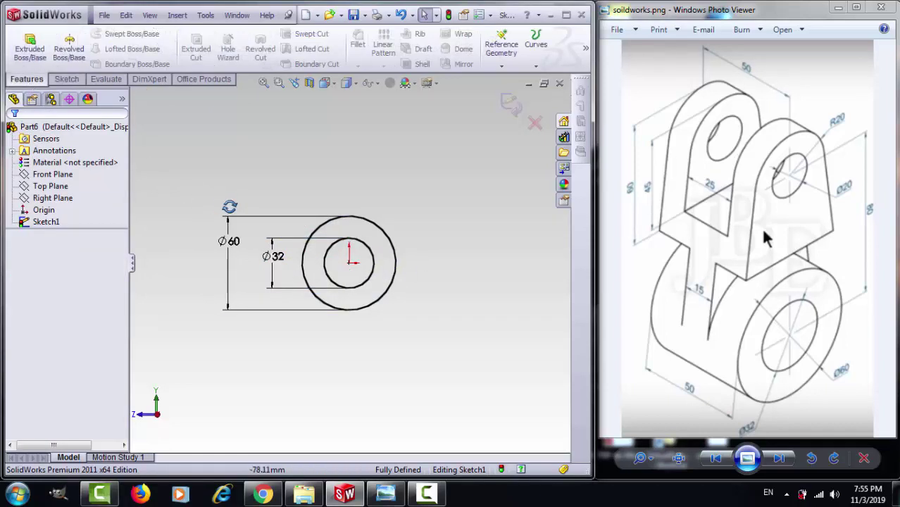
# Extrude the ring sketch 50 mm Mid Plane into a hollow cylinder.
pyautogui.click(29, 46)
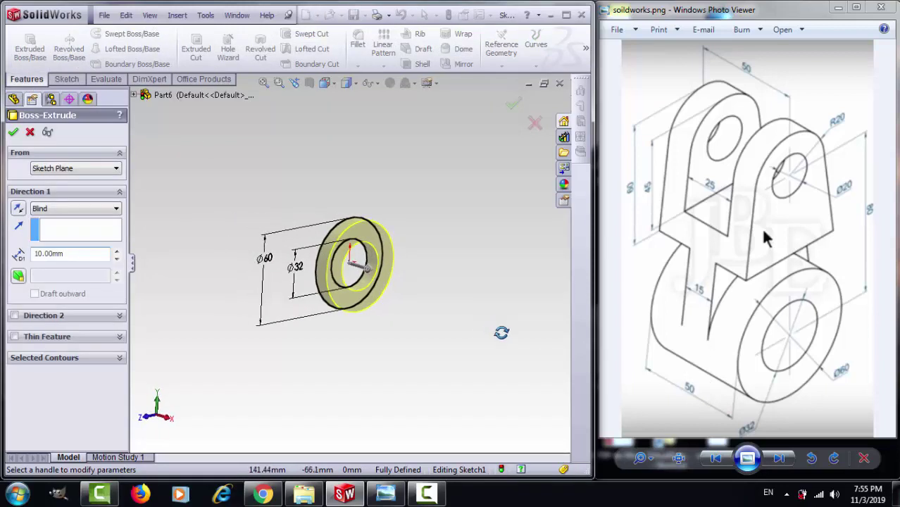
pyautogui.moveTo(366, 271); pyautogui.dragTo(422, 286)
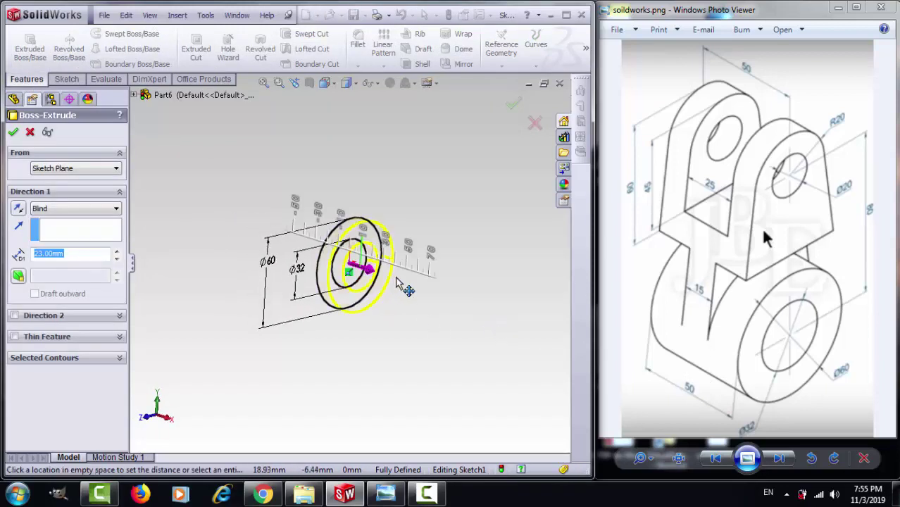
pyautogui.click(112, 209)
pyautogui.click(104, 264)
pyautogui.write('50')
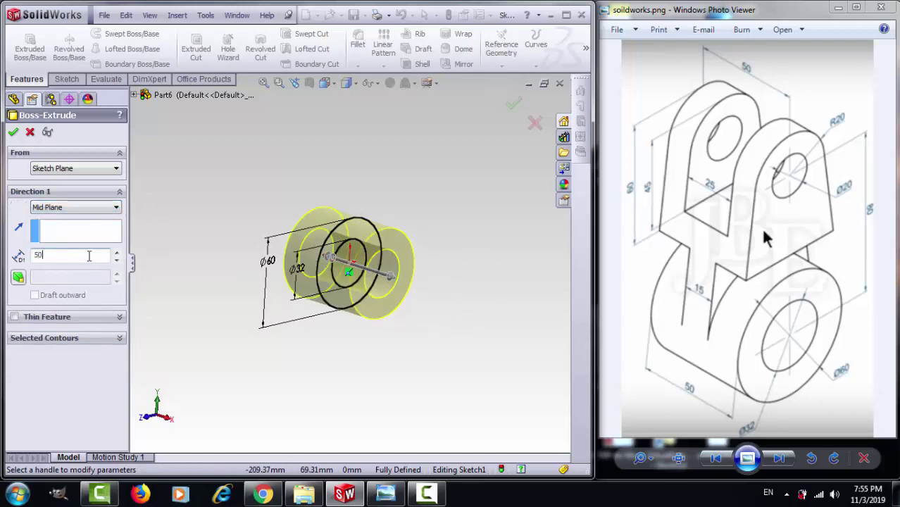
pyautogui.press('Return')
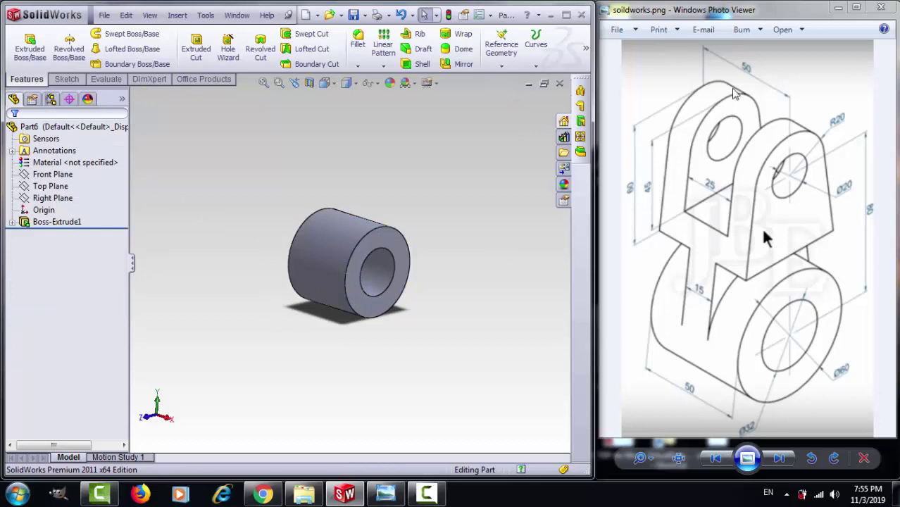
# Start a Right Plane sketch viewed normal and draw a vertical centerline up from the origin.
pyautogui.click(62, 199)
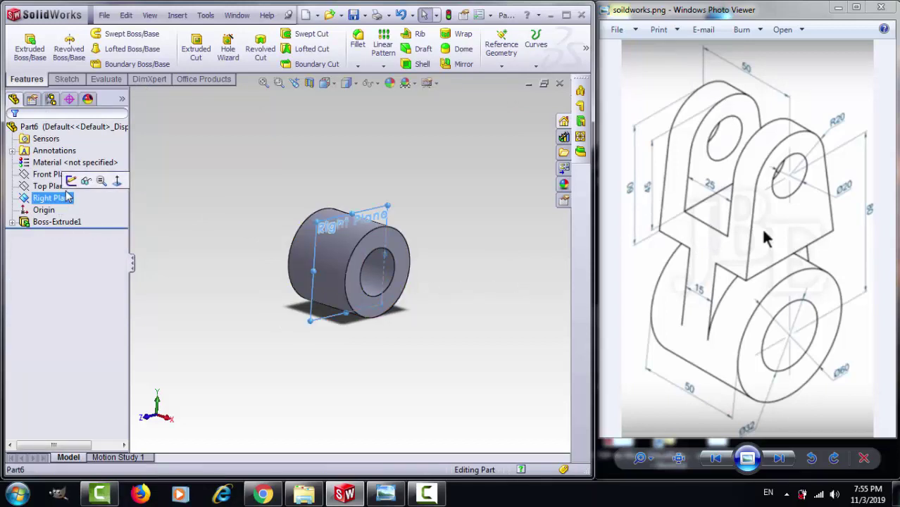
pyautogui.click(71, 180)
pyautogui.click(326, 83)
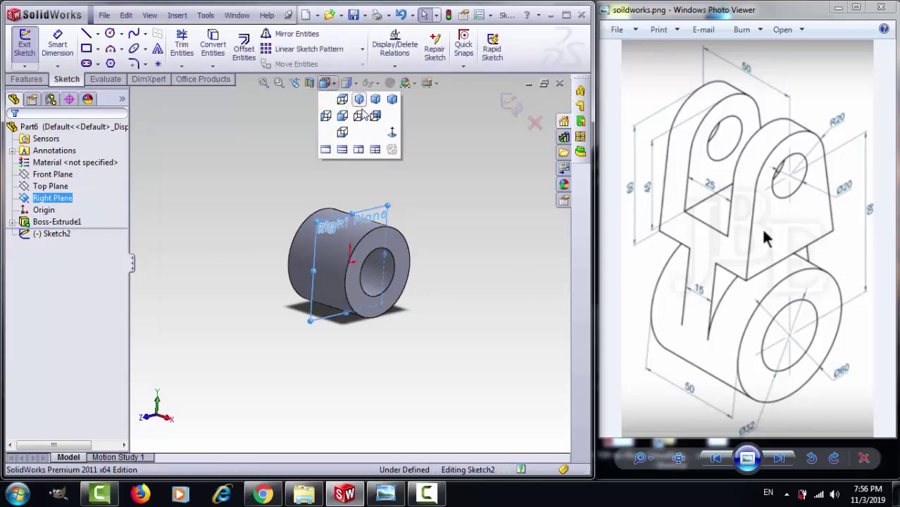
pyautogui.click(384, 138)
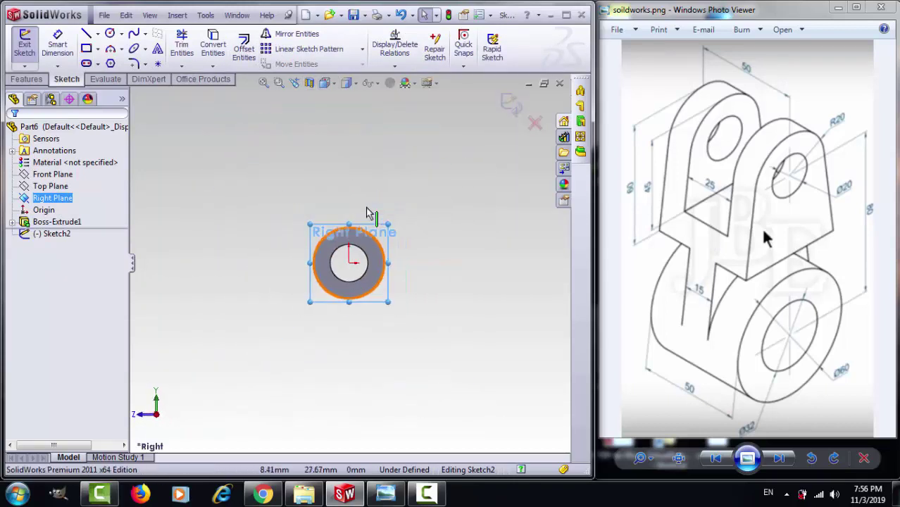
pyautogui.click(97, 33)
pyautogui.click(112, 61)
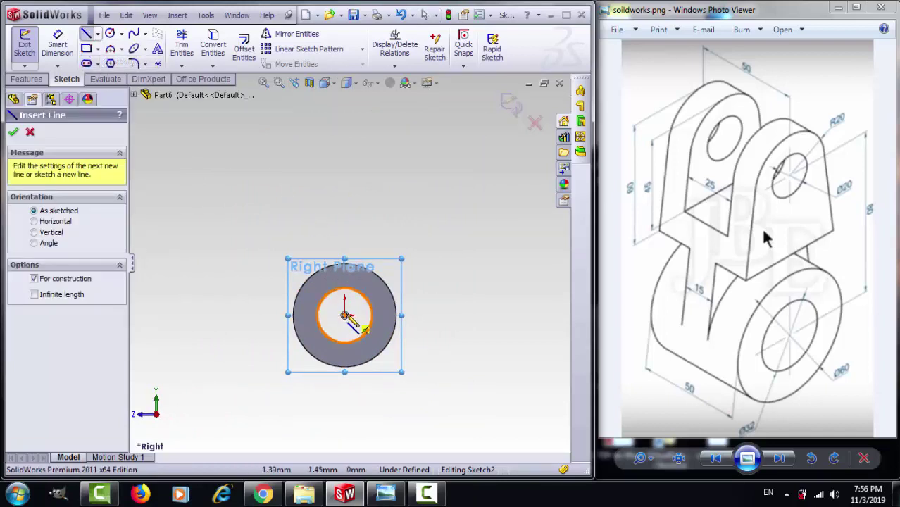
pyautogui.click(344, 315)
pyautogui.click(345, 193)
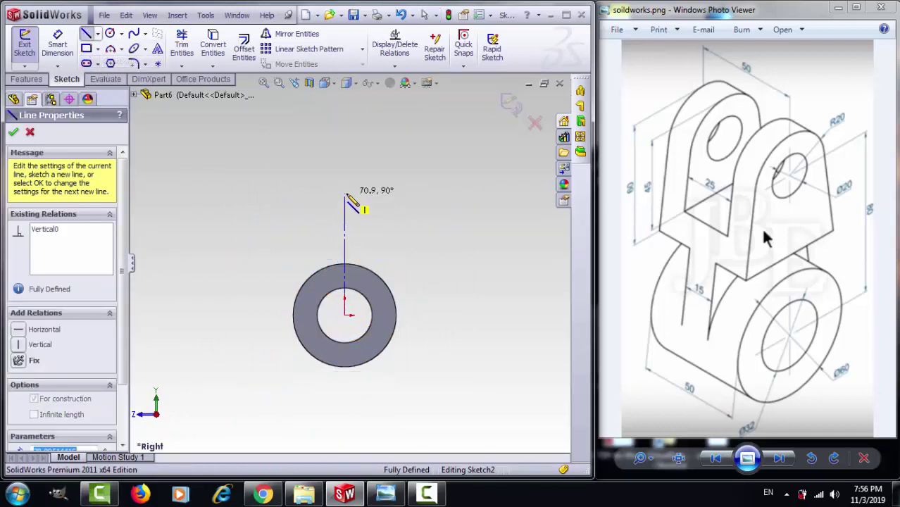
pyautogui.press('Escape')
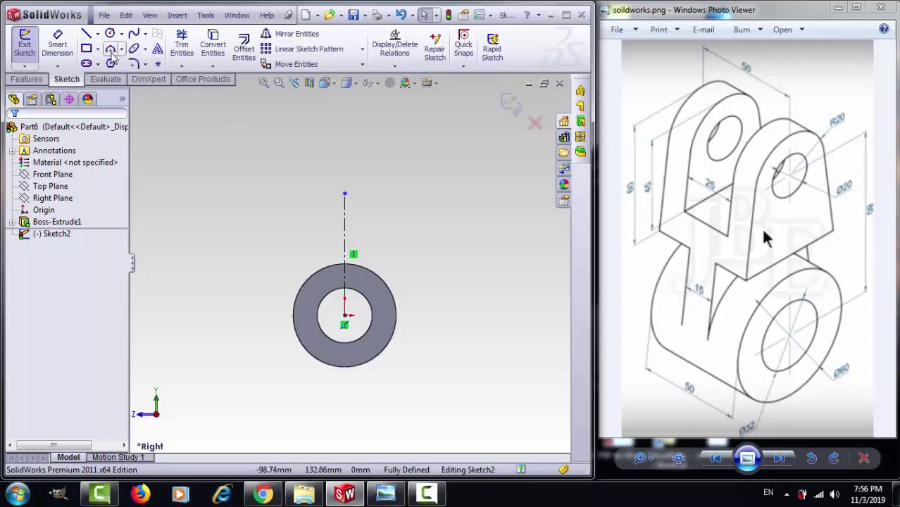
# Draw a short horizontal base line from the centerline to the right above the ring.
pyautogui.click(86, 33)
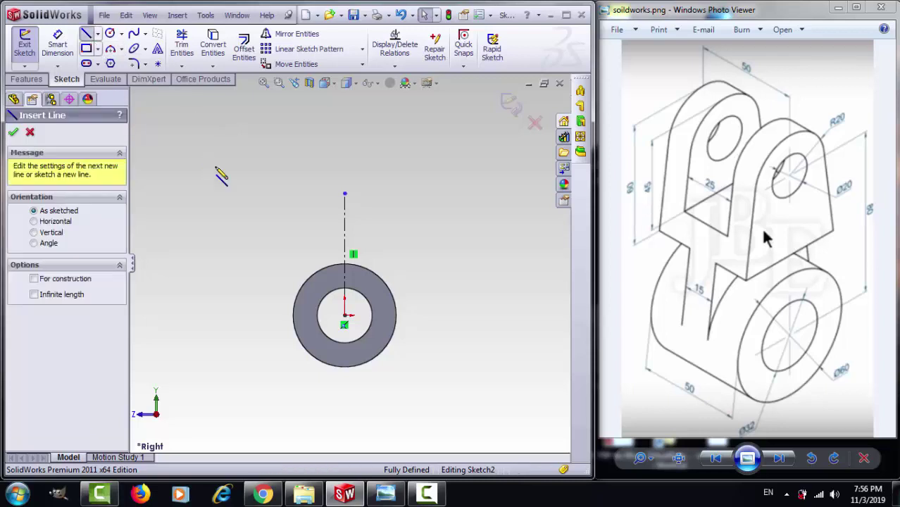
pyautogui.click(311, 224)
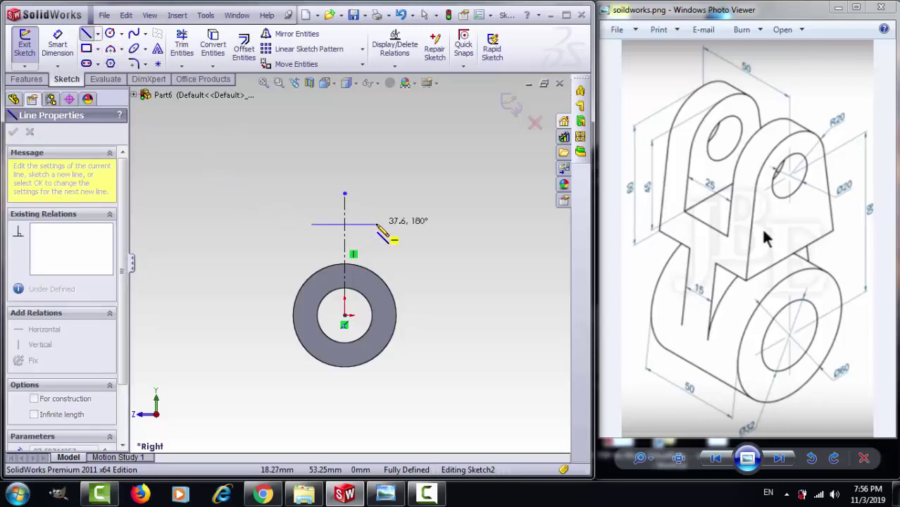
pyautogui.press('Escape')
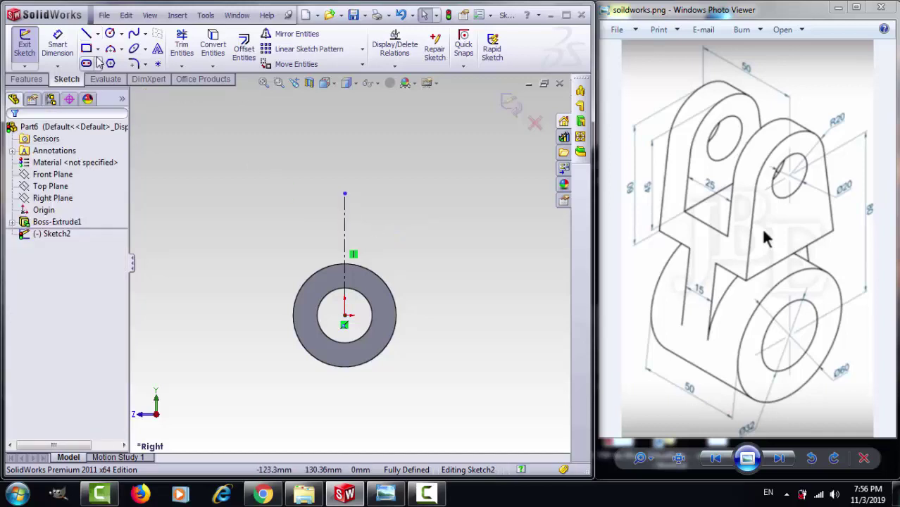
pyautogui.click(97, 34)
pyautogui.click(109, 48)
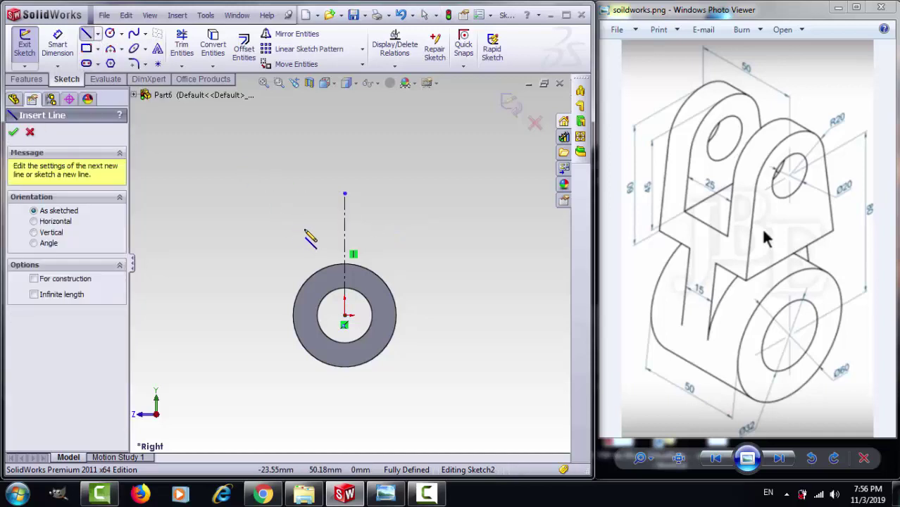
pyautogui.click(325, 224)
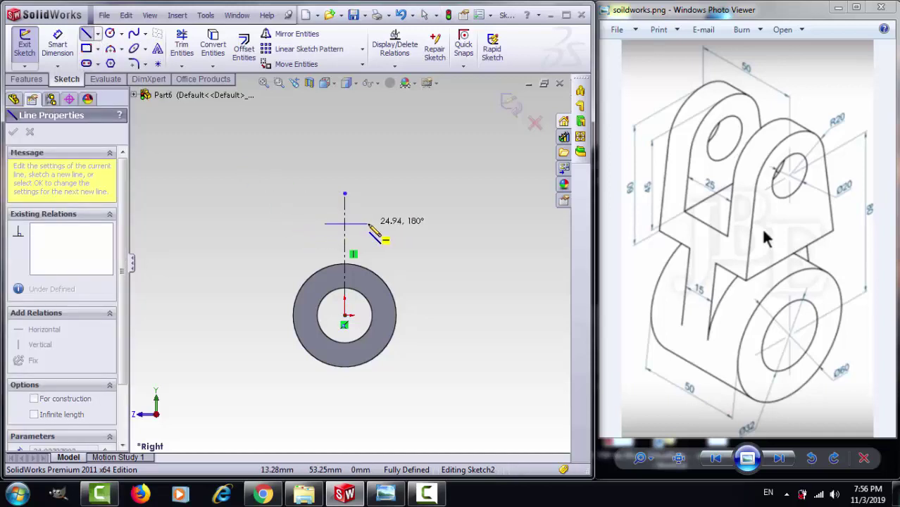
pyautogui.click(373, 224)
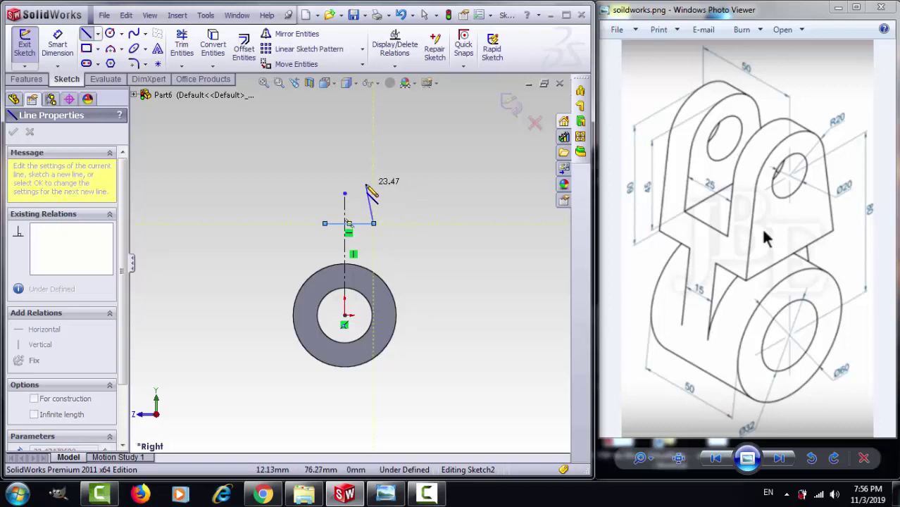
# Add the top arc and make the left side line tangent to it.
pyautogui.click(365, 184)
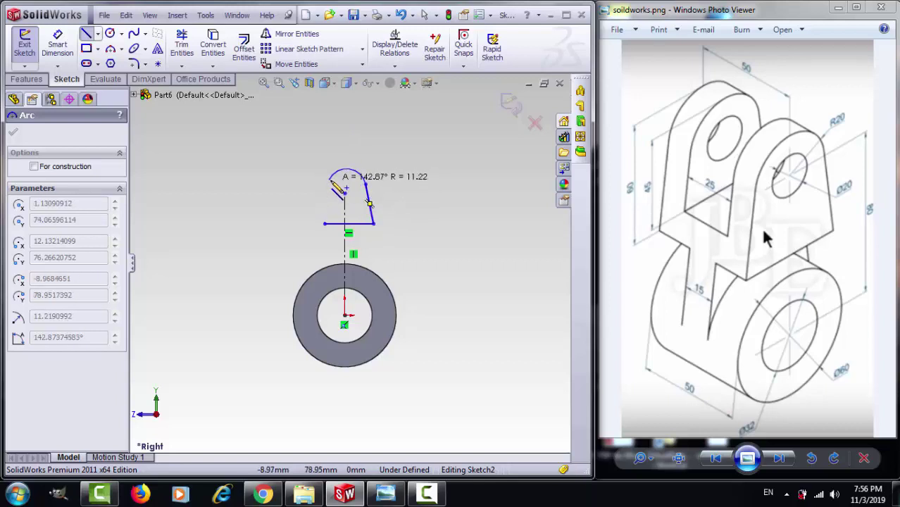
pyautogui.click(331, 182)
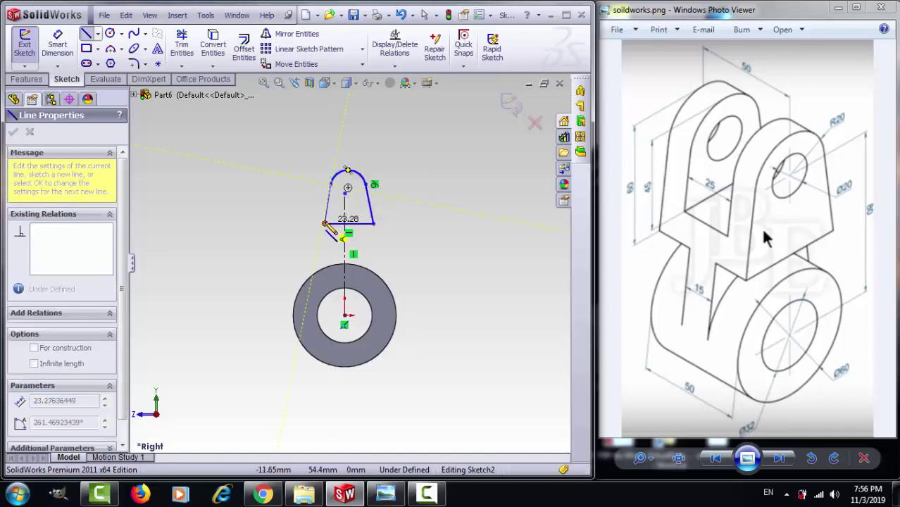
pyautogui.press('Escape')
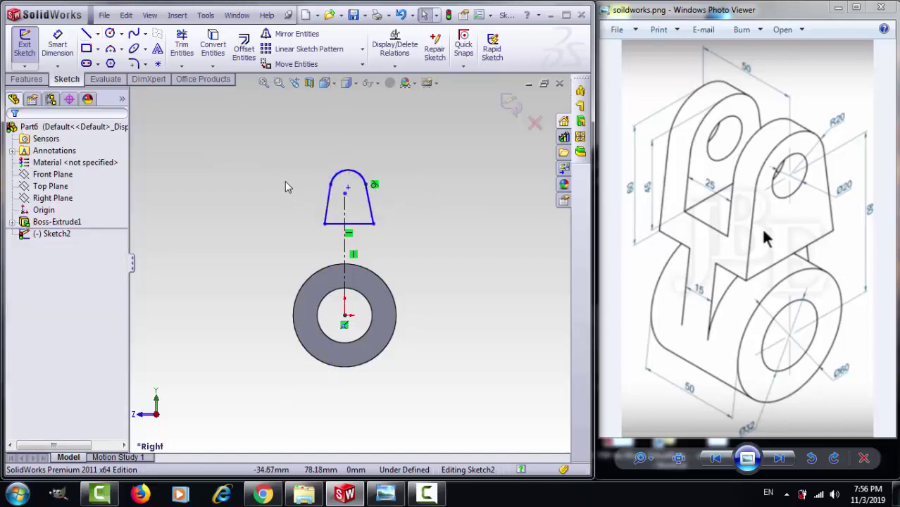
pyautogui.click(335, 176)
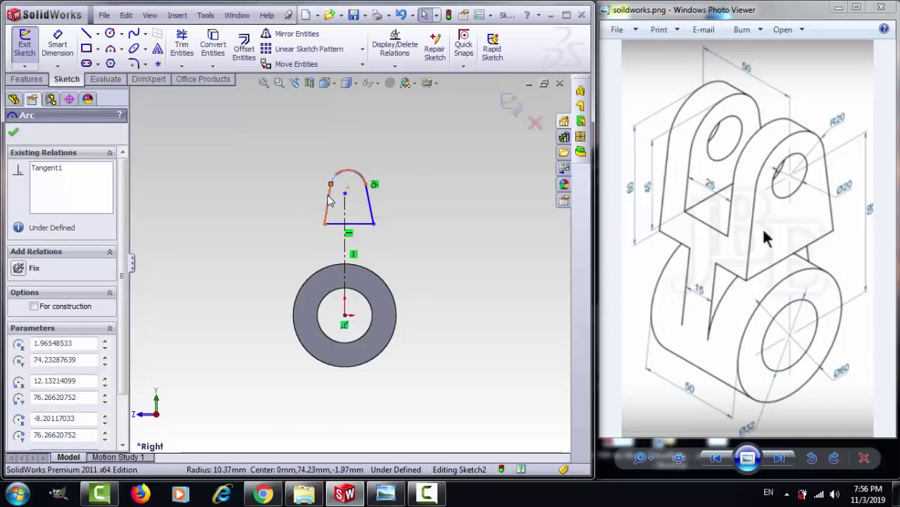
pyautogui.keyDown('ctrl'); pyautogui.click(329, 200); pyautogui.keyUp('ctrl')
pyautogui.click(24, 343)
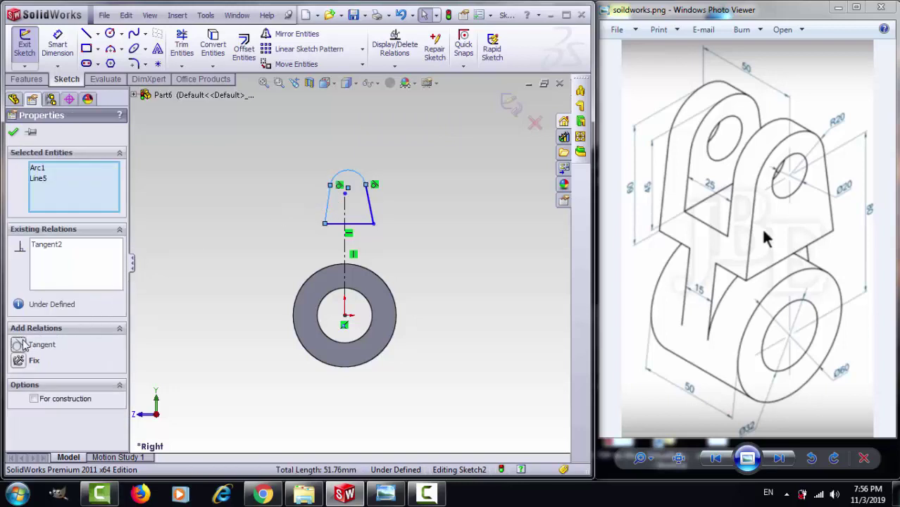
pyautogui.click(251, 211)
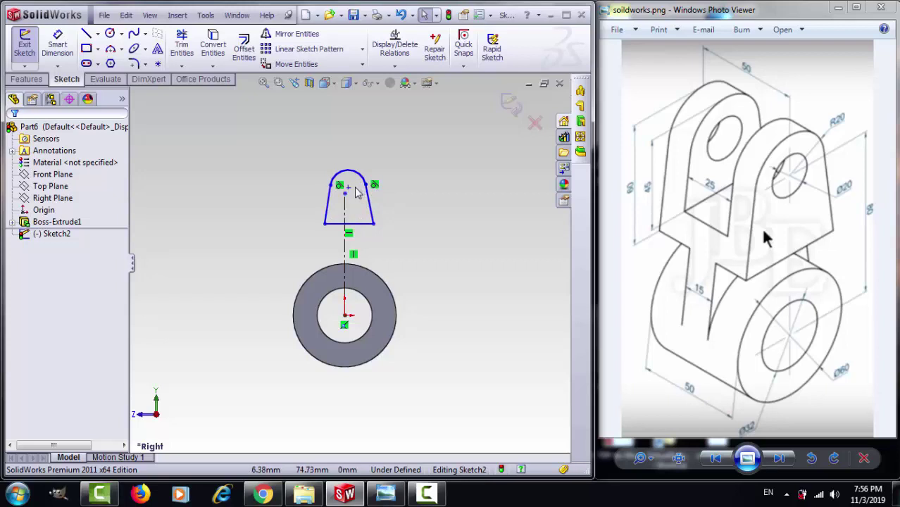
# Merge the arc centre onto the centerline and make the base endpoints symmetric about it.
pyautogui.click(349, 188)
pyautogui.keyDown('ctrl'); pyautogui.click(346, 189); pyautogui.keyUp('ctrl')
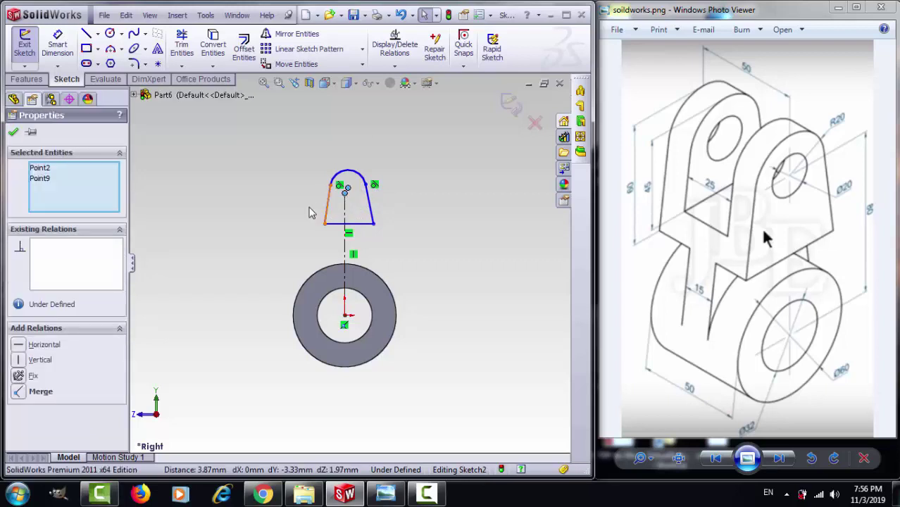
pyautogui.click(22, 396)
pyautogui.click(470, 259)
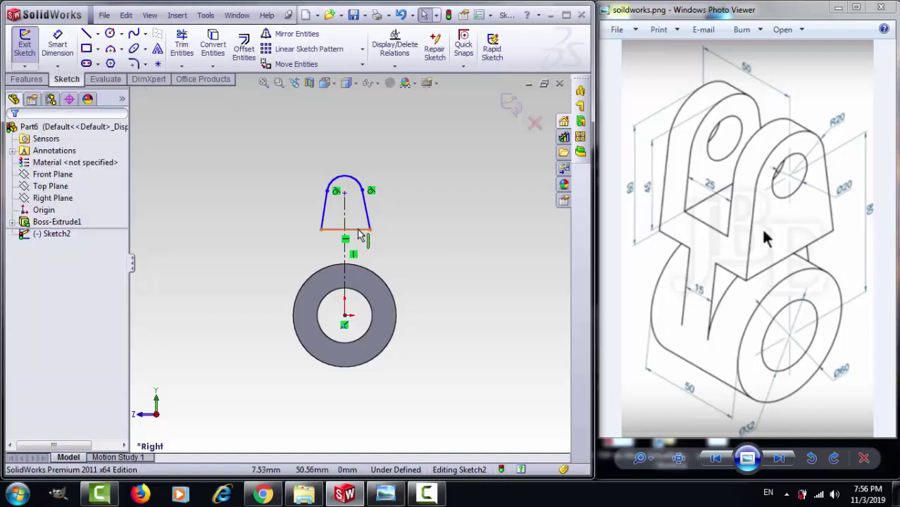
pyautogui.click(321, 230)
pyautogui.keyDown('ctrl'); pyautogui.click(370, 229); pyautogui.keyUp('ctrl')
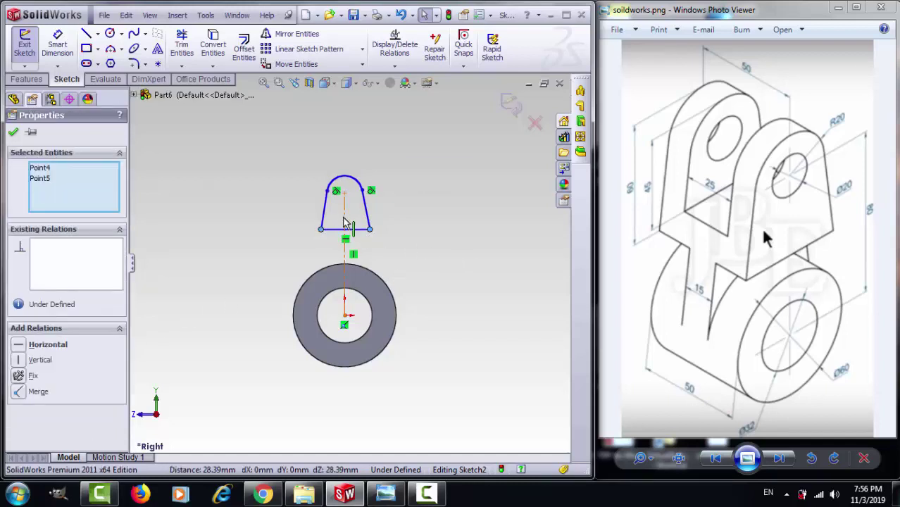
pyautogui.keyDown('ctrl'); pyautogui.click(345, 224); pyautogui.keyUp('ctrl')
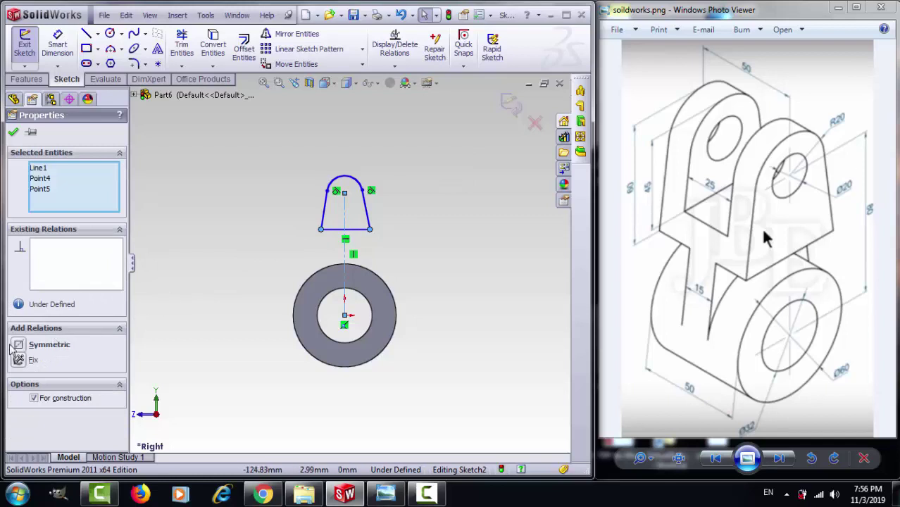
pyautogui.click(17, 345)
pyautogui.click(173, 277)
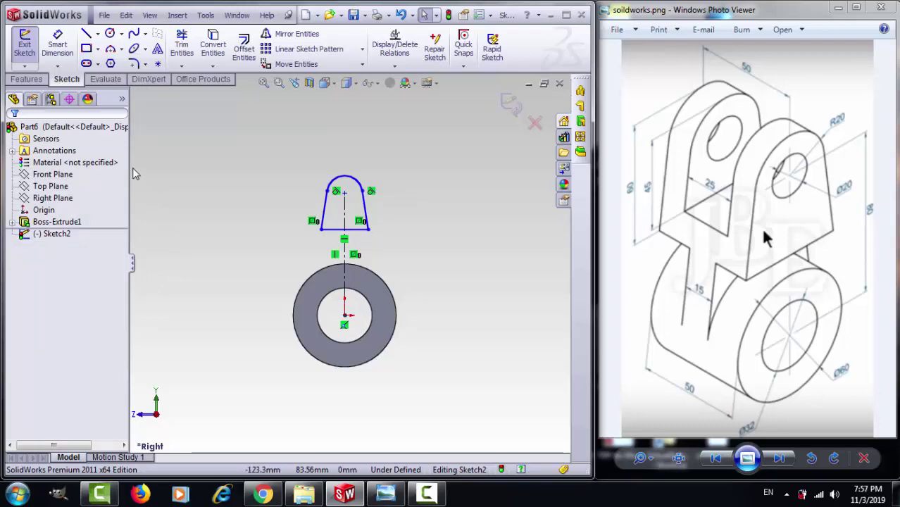
# Convert the ring's outer edge into the sketch and extend both side lines down to it.
pyautogui.click(308, 286)
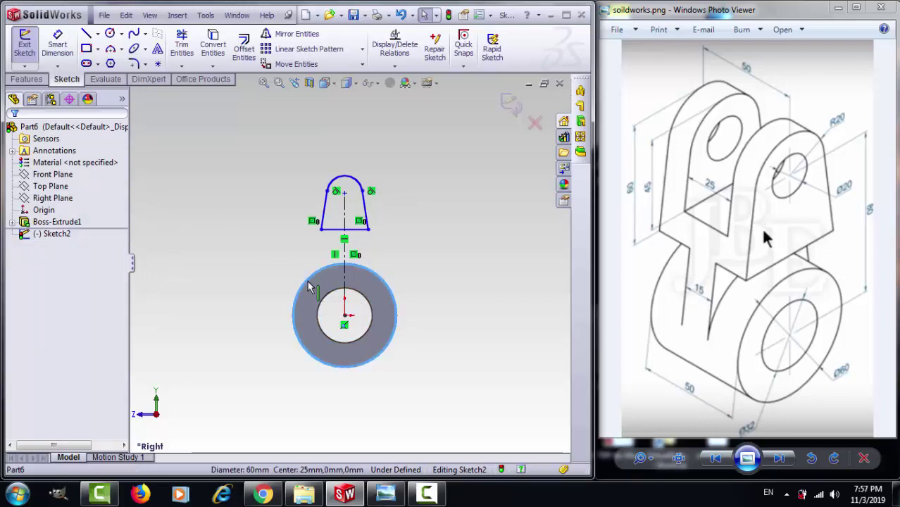
pyautogui.click(212, 46)
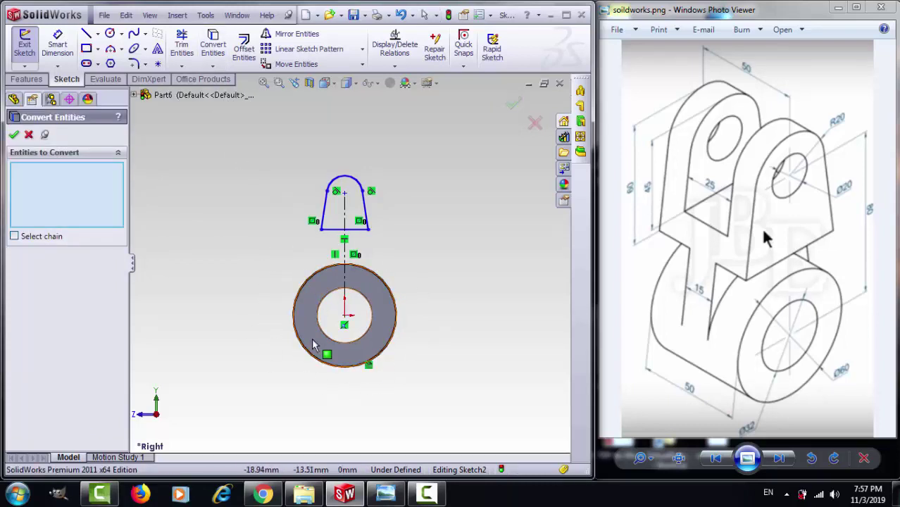
pyautogui.click(180, 67)
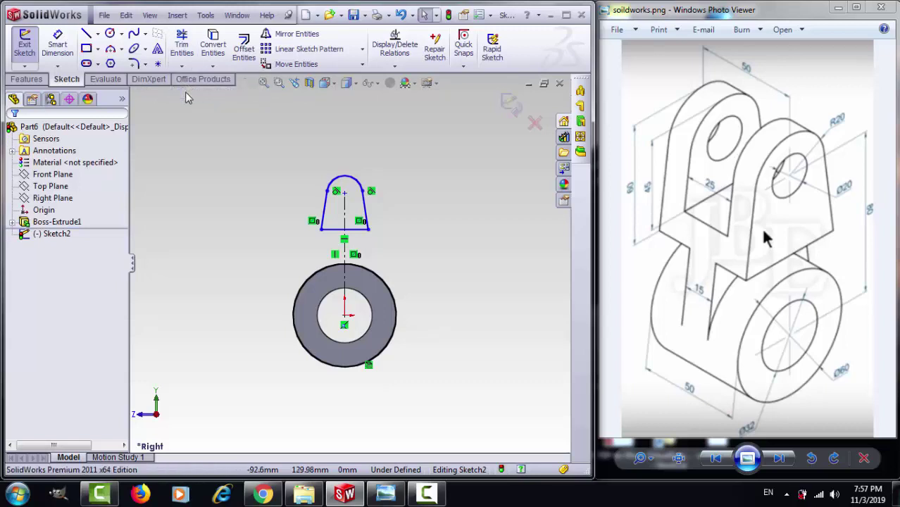
pyautogui.click(193, 93)
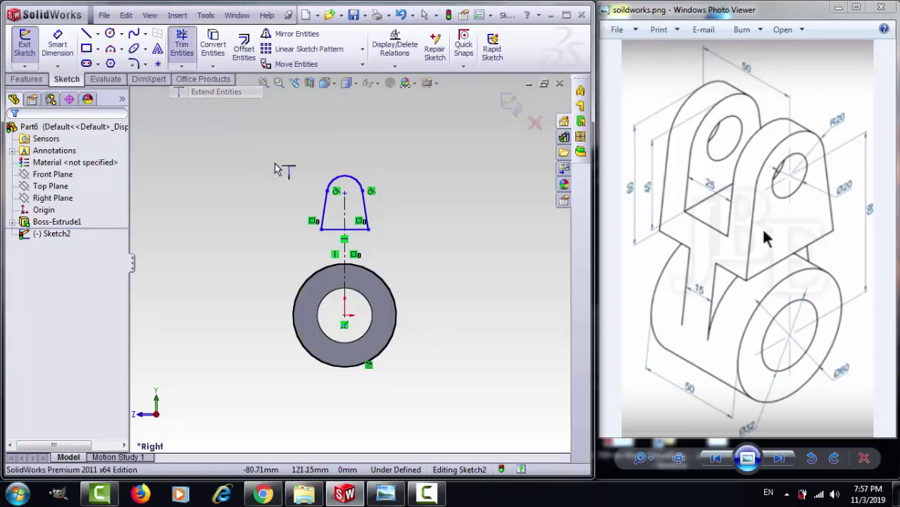
pyautogui.click(324, 210)
pyautogui.click(370, 213)
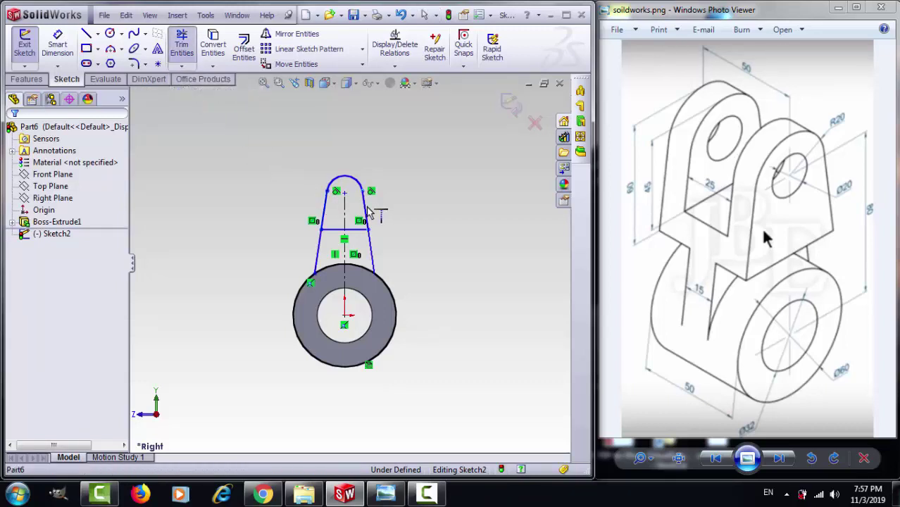
pyautogui.press('Escape')
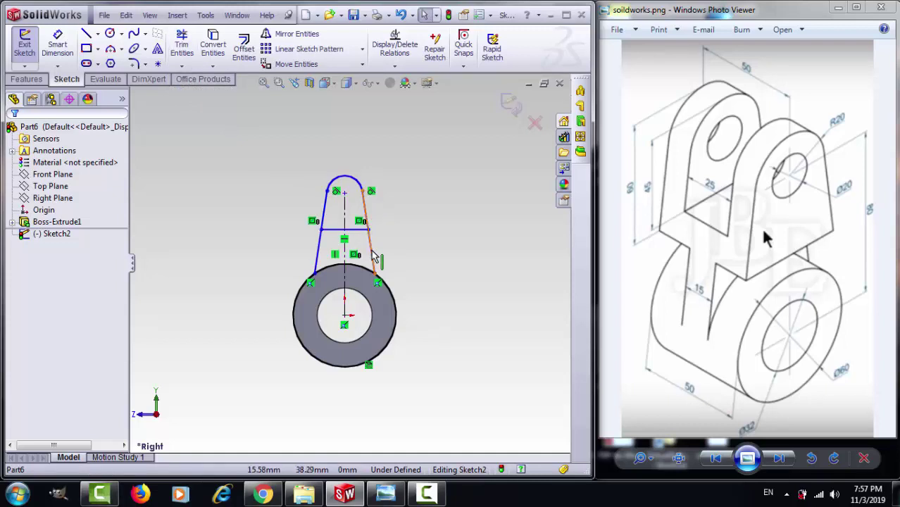
# Make both side lines tangent to the outer circle.
pyautogui.click(373, 256)
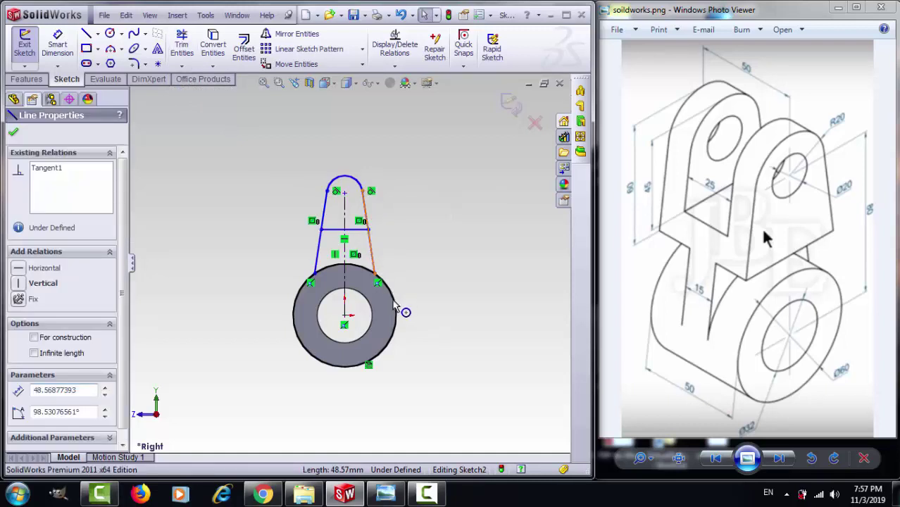
pyautogui.keyDown('ctrl'); pyautogui.click(394, 304); pyautogui.keyUp('ctrl')
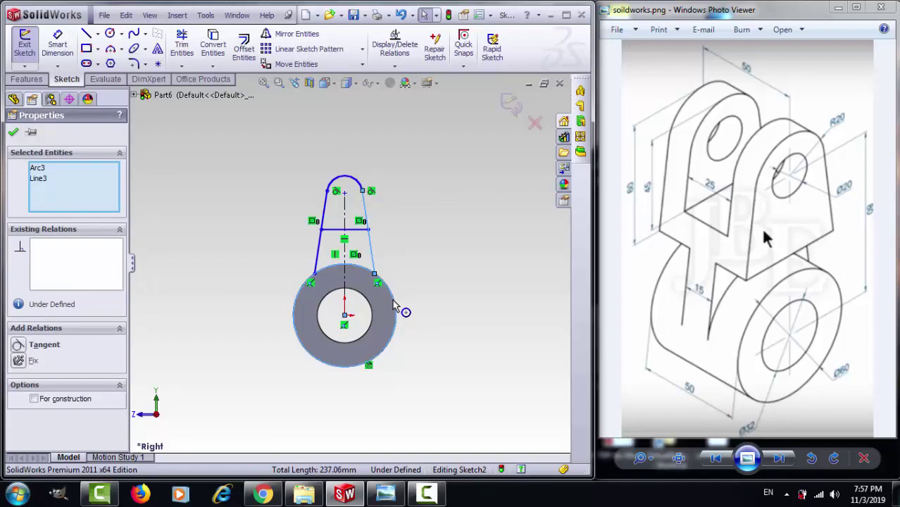
pyautogui.click(19, 345)
pyautogui.click(317, 261)
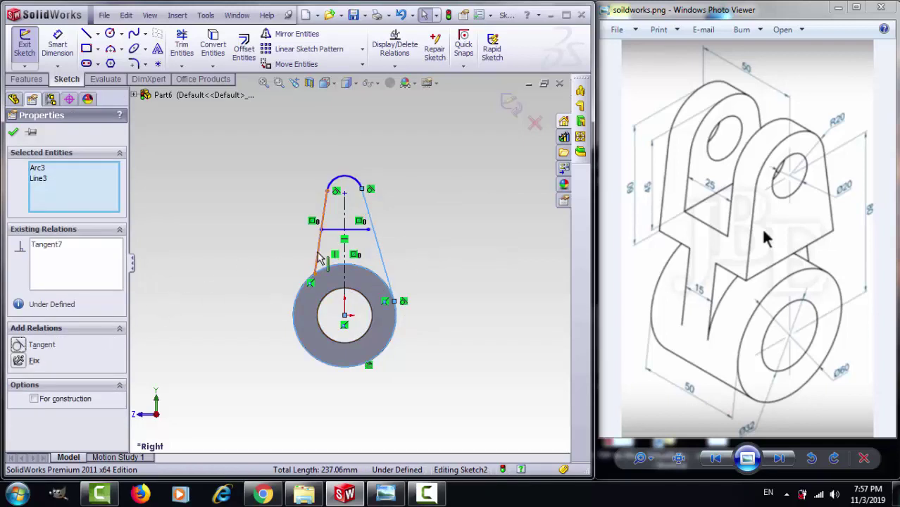
pyautogui.keyDown('ctrl'); pyautogui.click(296, 309); pyautogui.keyUp('ctrl')
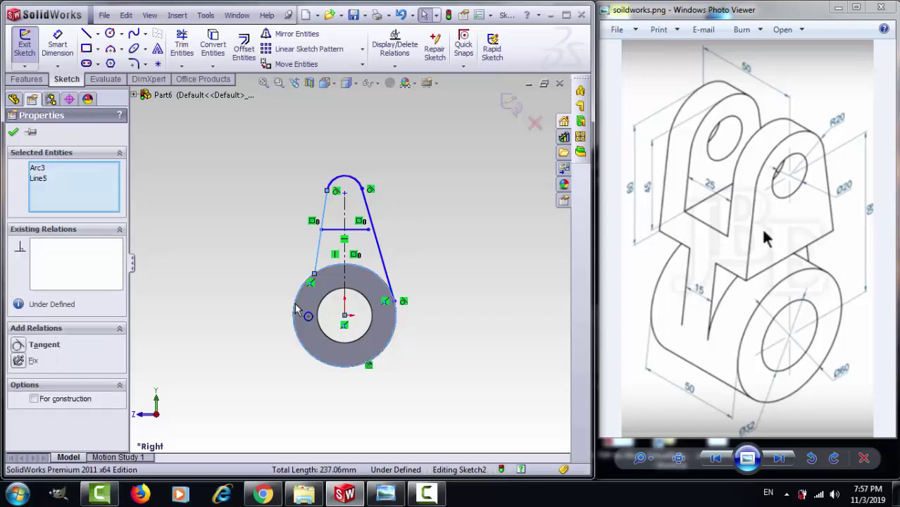
pyautogui.click(19, 345)
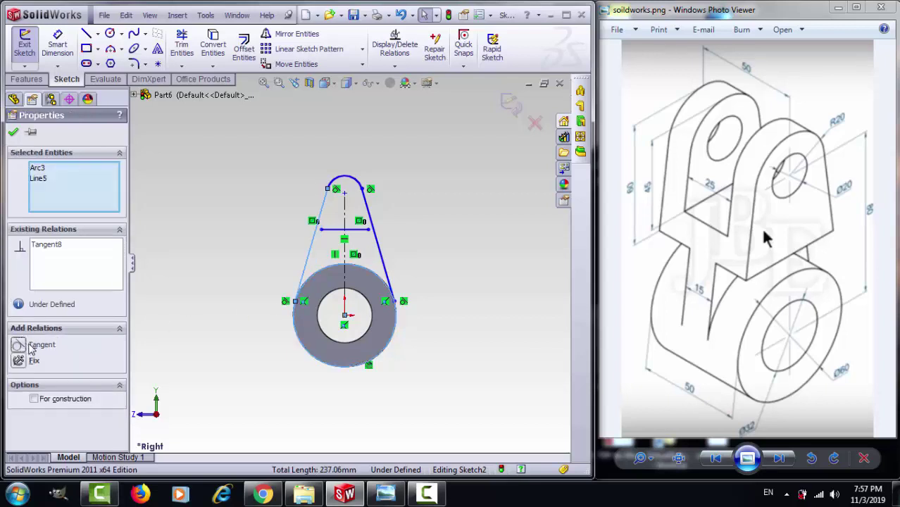
pyautogui.click(215, 204)
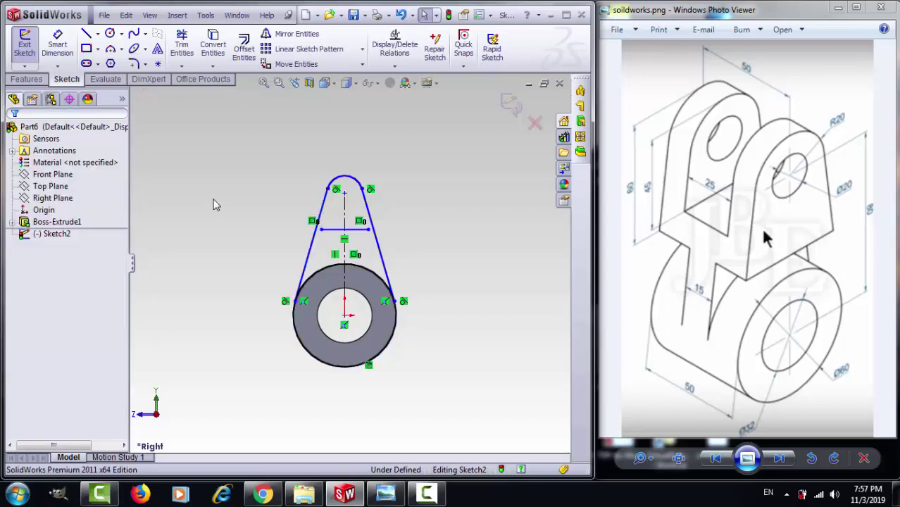
pyautogui.click(57, 42)
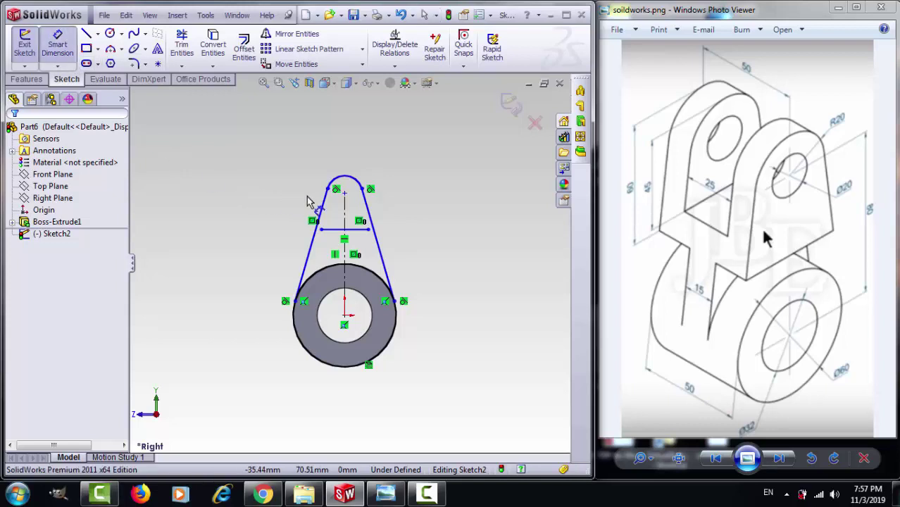
# Dimension the arc centre 80 mm above the bore centre and the top arc to R20.
pyautogui.click(344, 192)
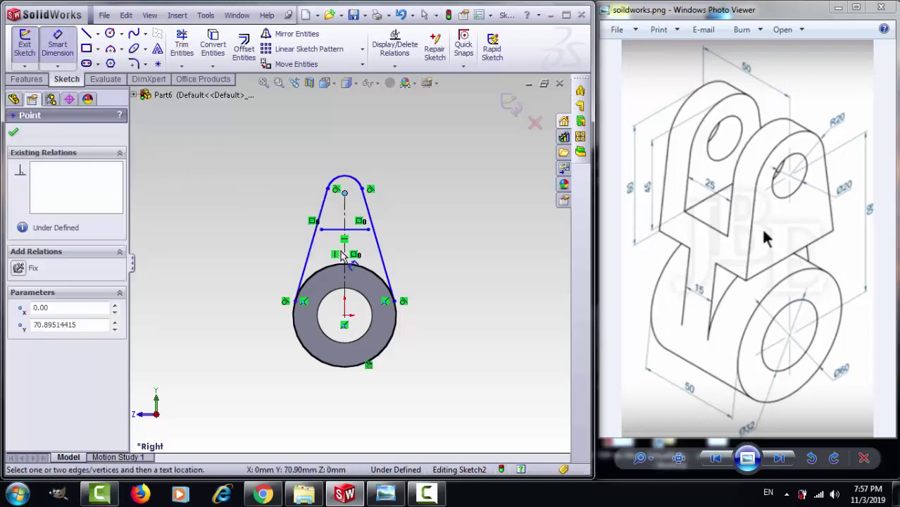
pyautogui.click(344, 323)
pyautogui.click(481, 281)
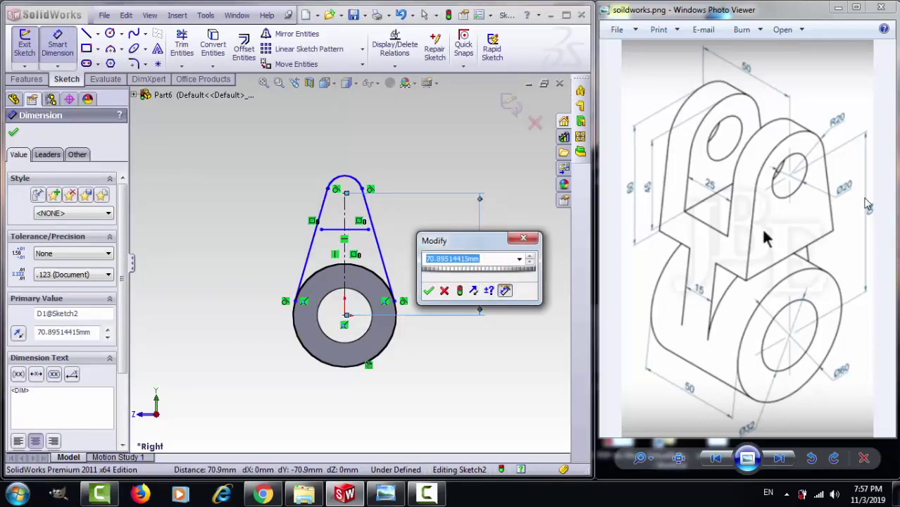
pyautogui.write('80')
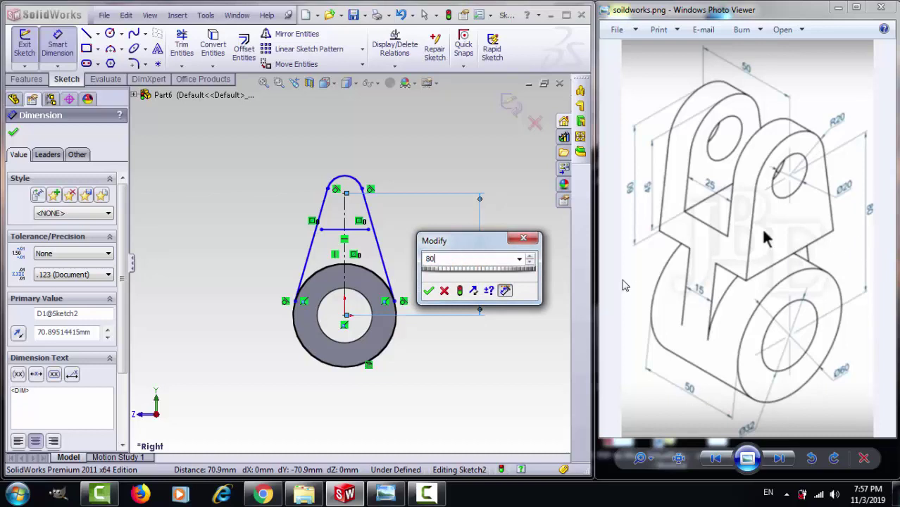
pyautogui.press('Return')
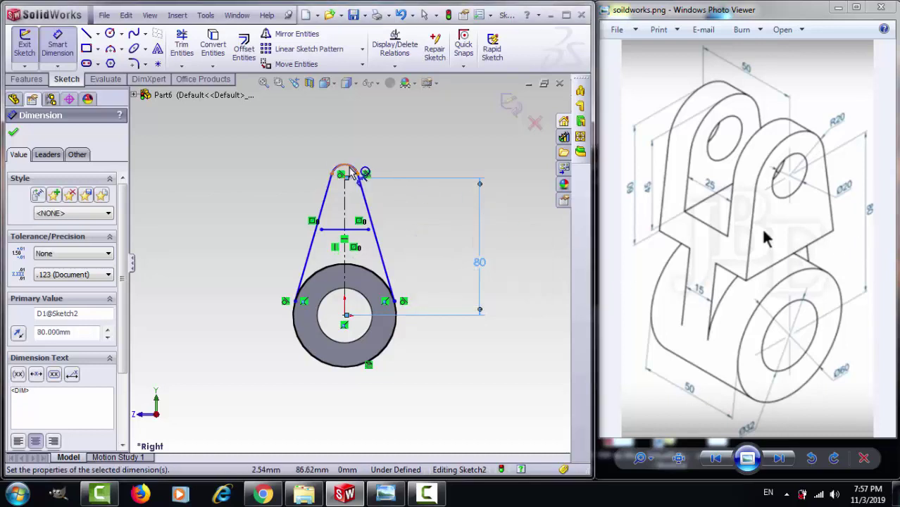
pyautogui.click(352, 169)
pyautogui.click(371, 147)
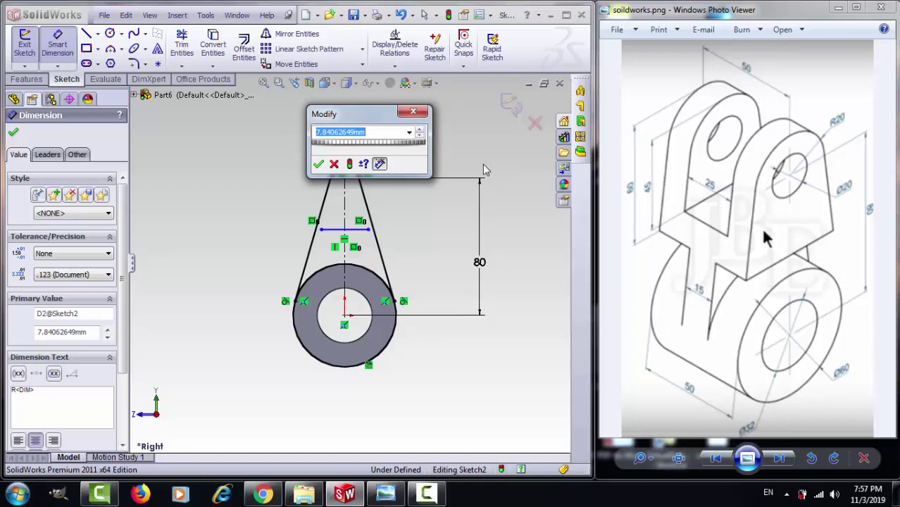
pyautogui.write('20')
pyautogui.press('Return')
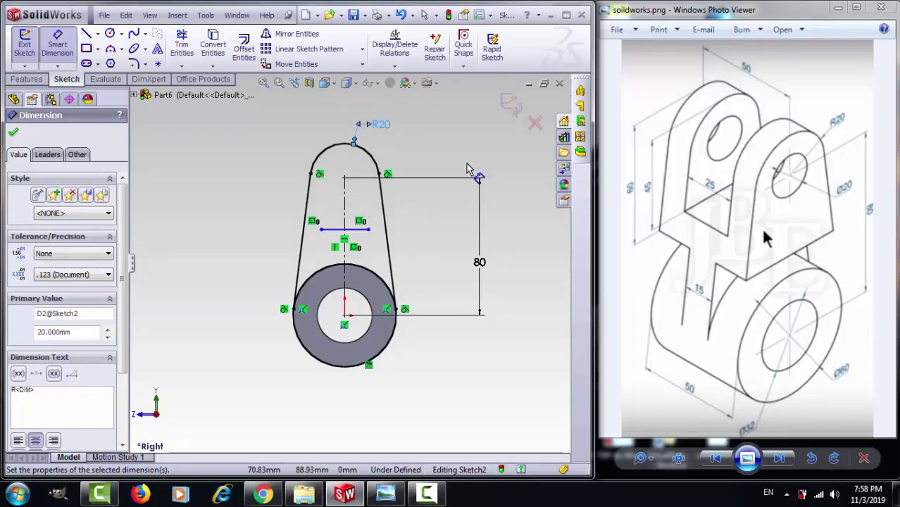
pyautogui.press('Escape')
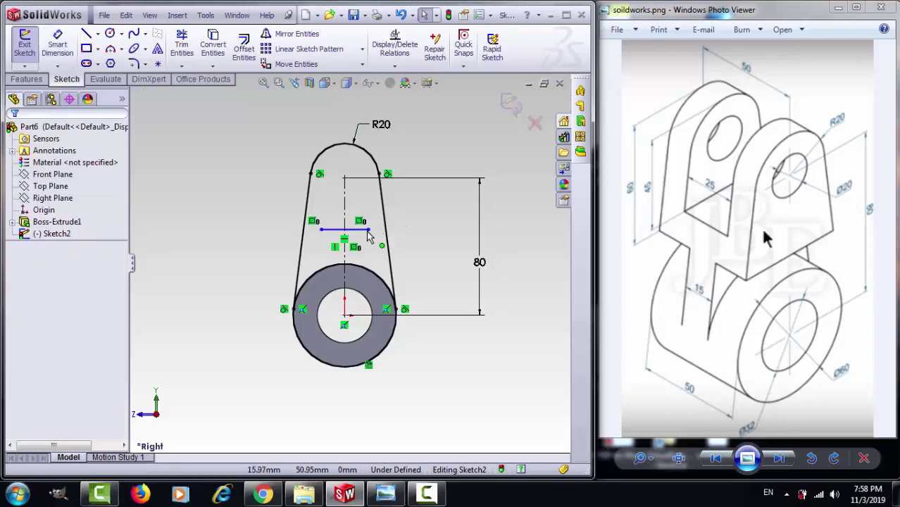
# Make the crossbar end coincident with the right side line and place it 60 mm below the arc top.
pyautogui.click(388, 236)
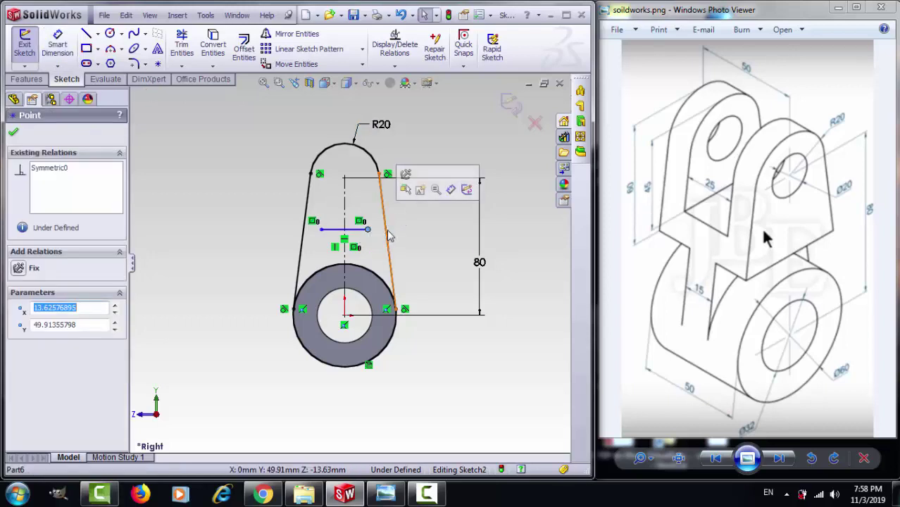
pyautogui.keyDown('ctrl'); pyautogui.click(368, 229); pyautogui.keyUp('ctrl')
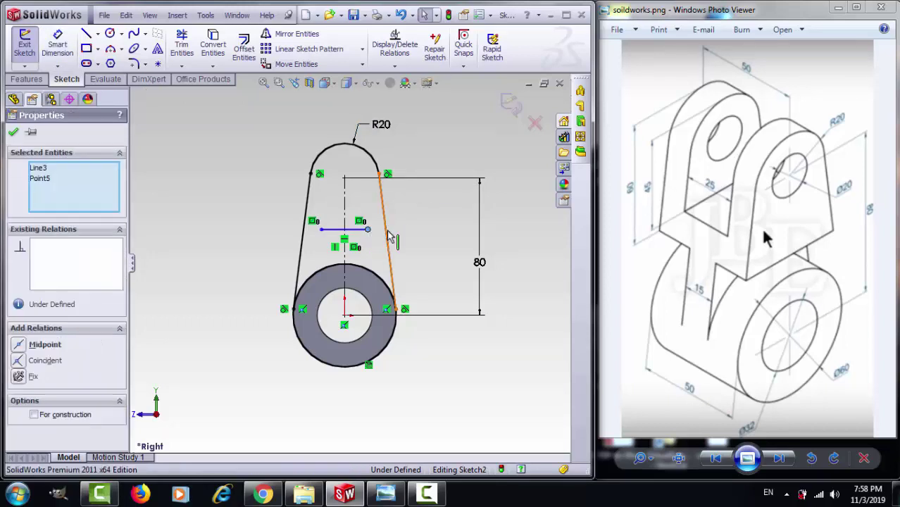
pyautogui.click(17, 361)
pyautogui.click(167, 244)
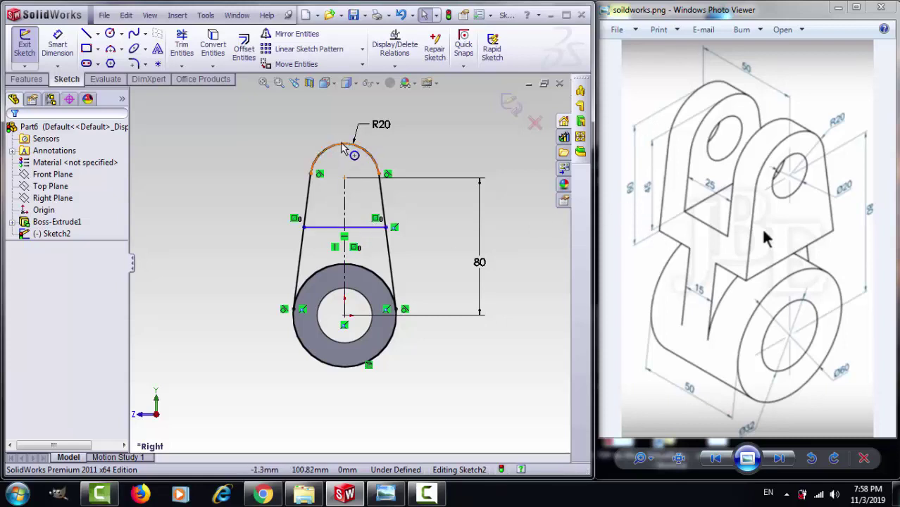
pyautogui.click(57, 46)
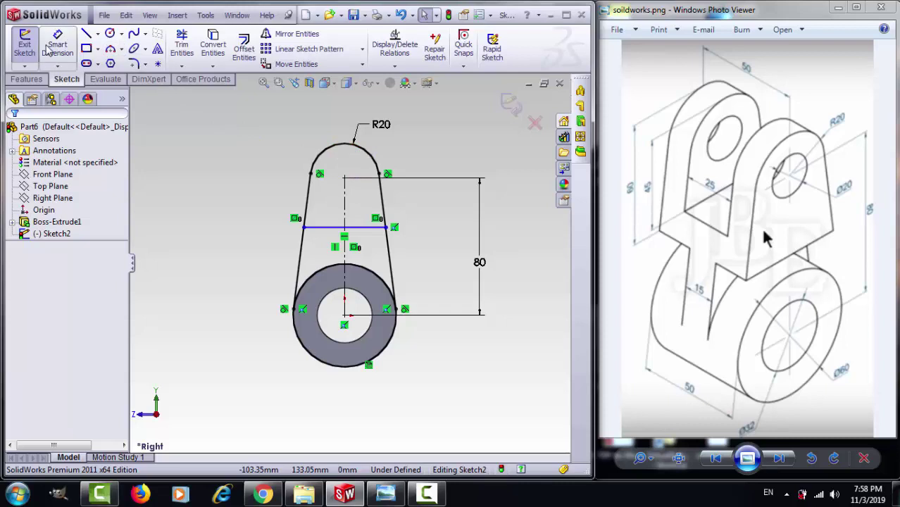
pyautogui.click(319, 229)
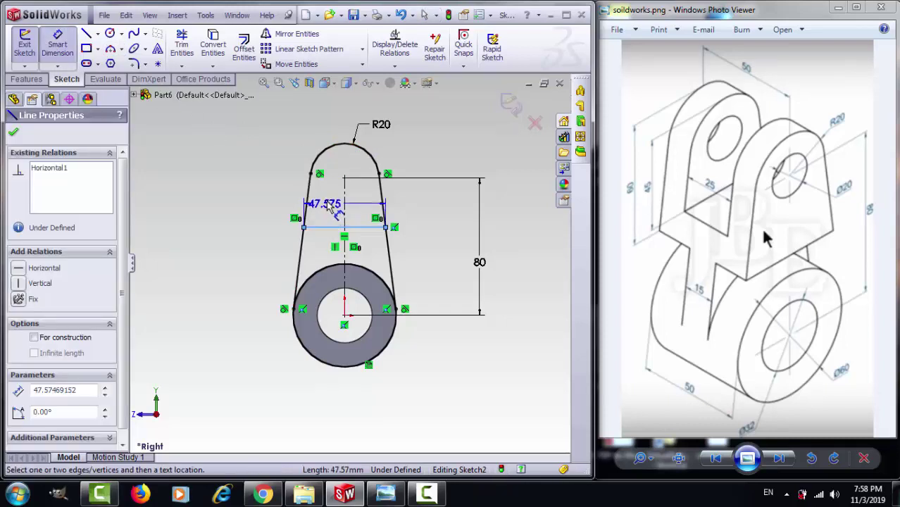
pyautogui.click(333, 145)
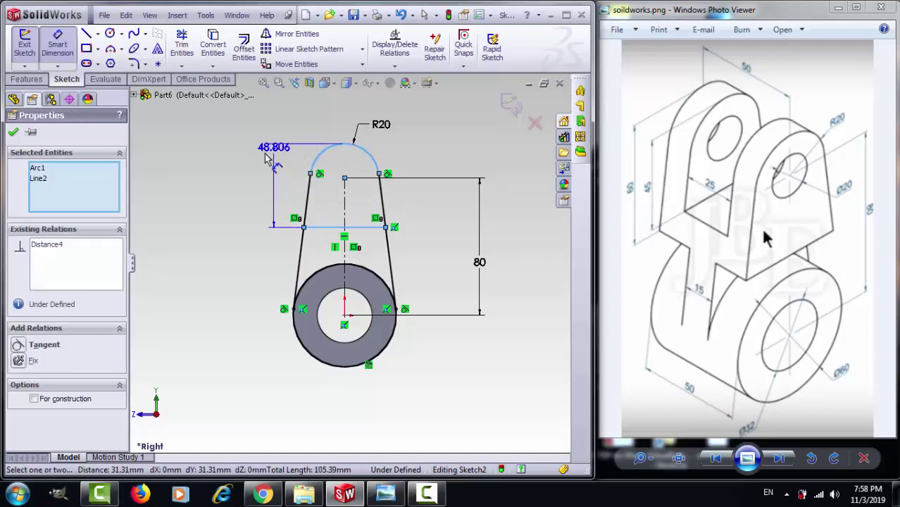
pyautogui.click(245, 162)
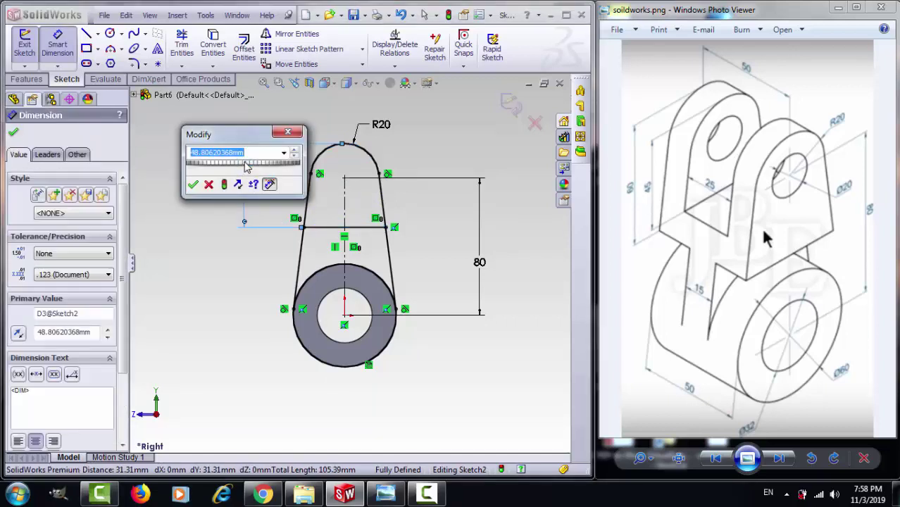
pyautogui.write('60')
pyautogui.press('Return')
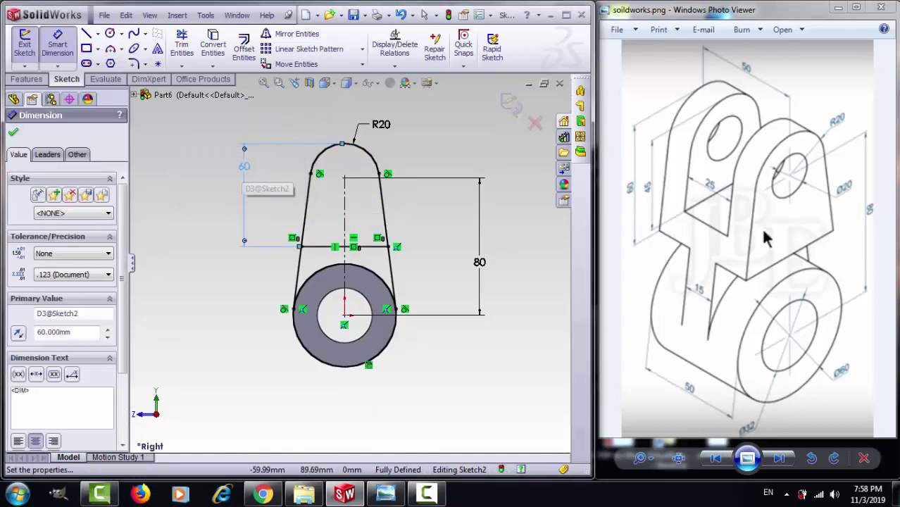
pyautogui.press('Escape')
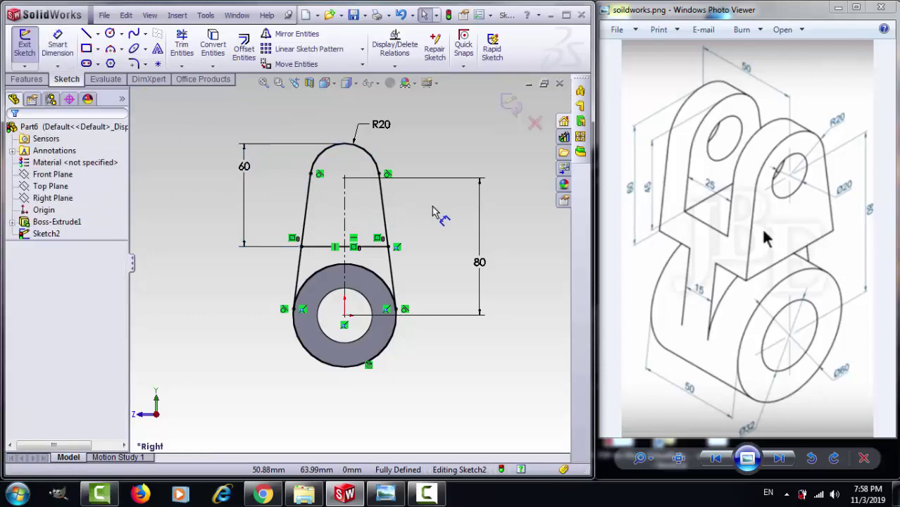
# Extrude the upper lug region 50 mm Mid Plane as a second solid above the ring.
pyautogui.click(26, 79)
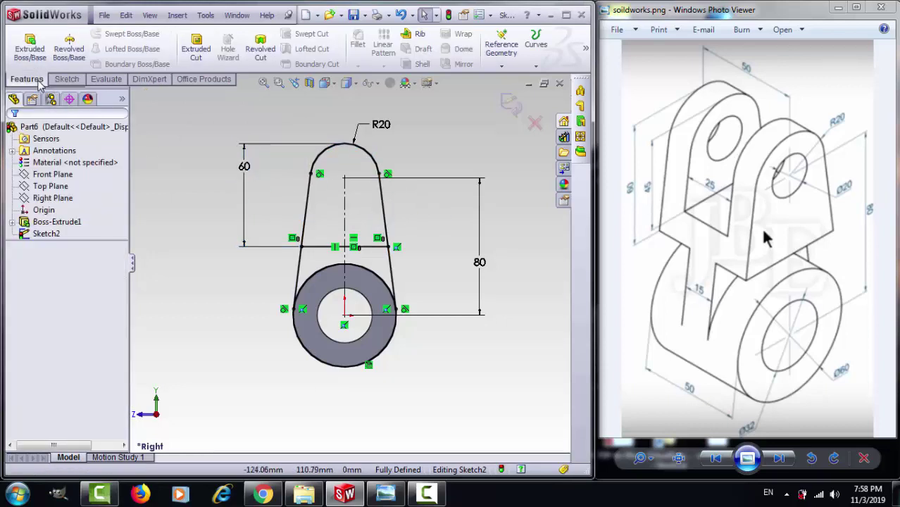
pyautogui.click(30, 47)
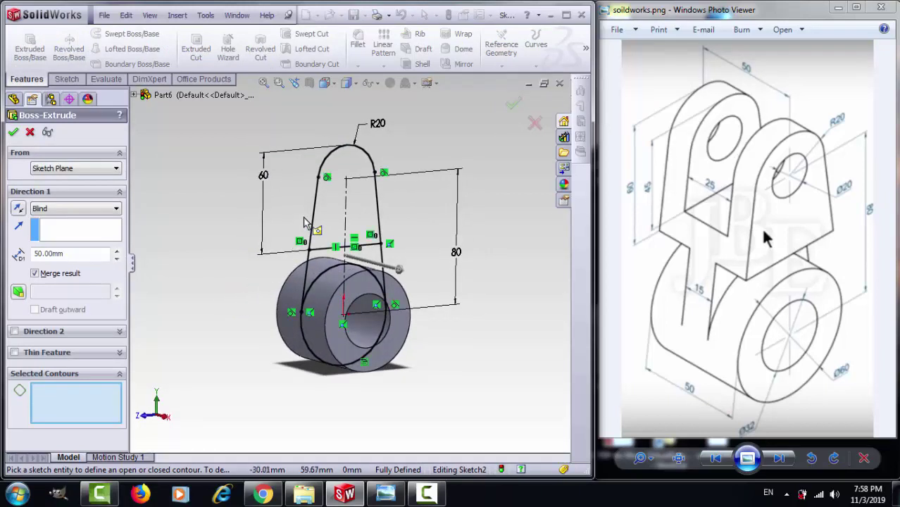
pyautogui.click(327, 220)
pyautogui.moveTo(189, 239); pyautogui.dragTo(231, 251, button='middle')
pyautogui.click(85, 208)
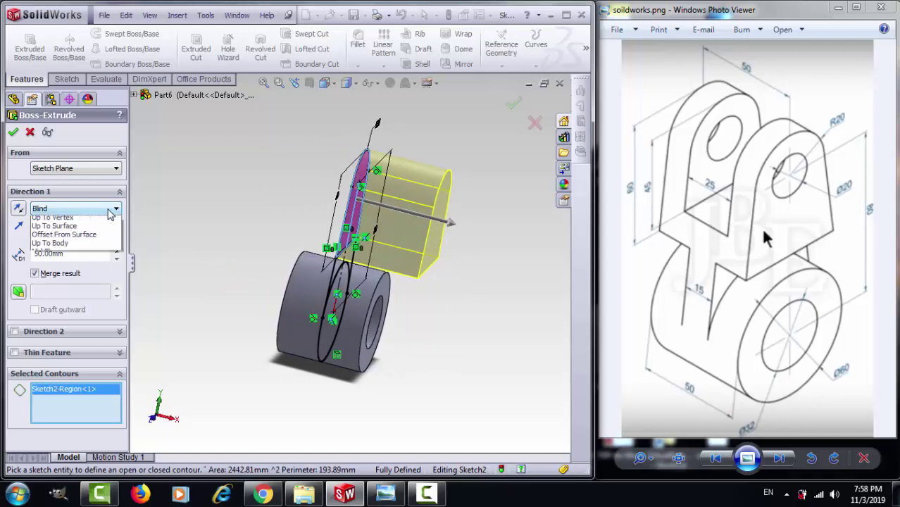
pyautogui.click(71, 271)
pyautogui.moveTo(202, 271)
pyautogui.mouseDown(button='middle')
pyautogui.moveTo(201, 235)
pyautogui.moveTo(262, 237)
pyautogui.mouseUp(button='middle')
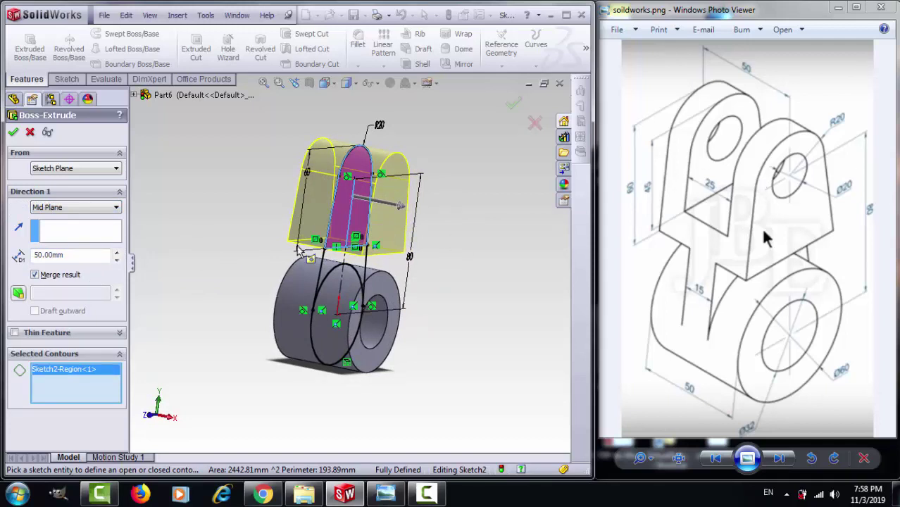
pyautogui.moveTo(209, 272); pyautogui.dragTo(195, 283, button='middle')
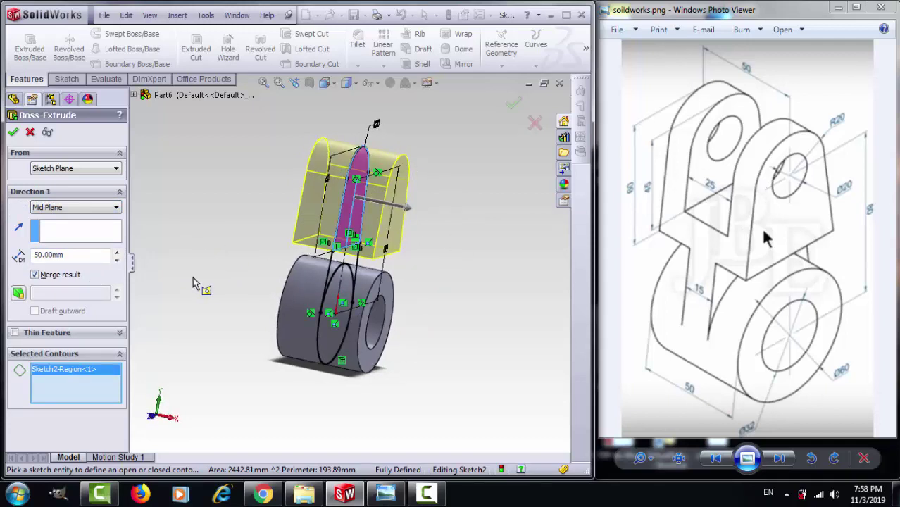
pyautogui.click(13, 132)
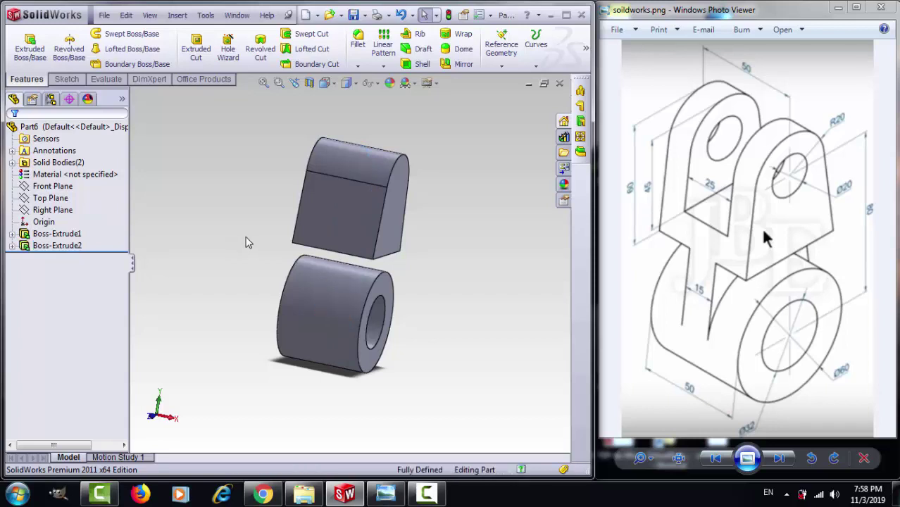
pyautogui.moveTo(249, 241); pyautogui.dragTo(174, 227, button='middle')
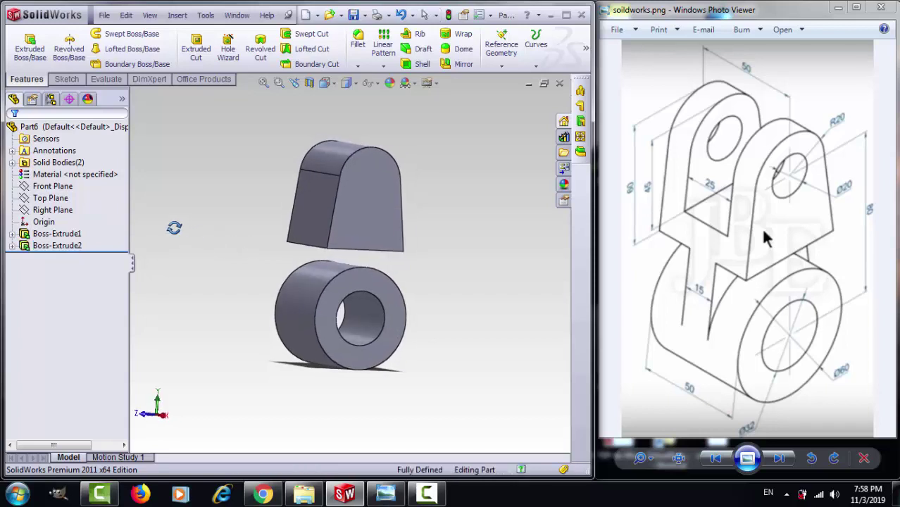
# Start a new extrusion from the lug sketch with both web regions selected.
pyautogui.click(12, 245)
pyautogui.click(39, 257)
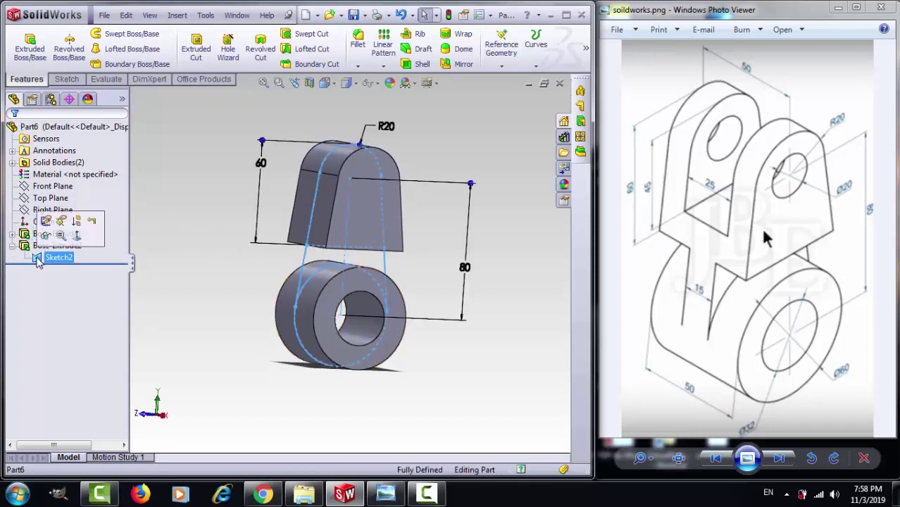
pyautogui.click(34, 62)
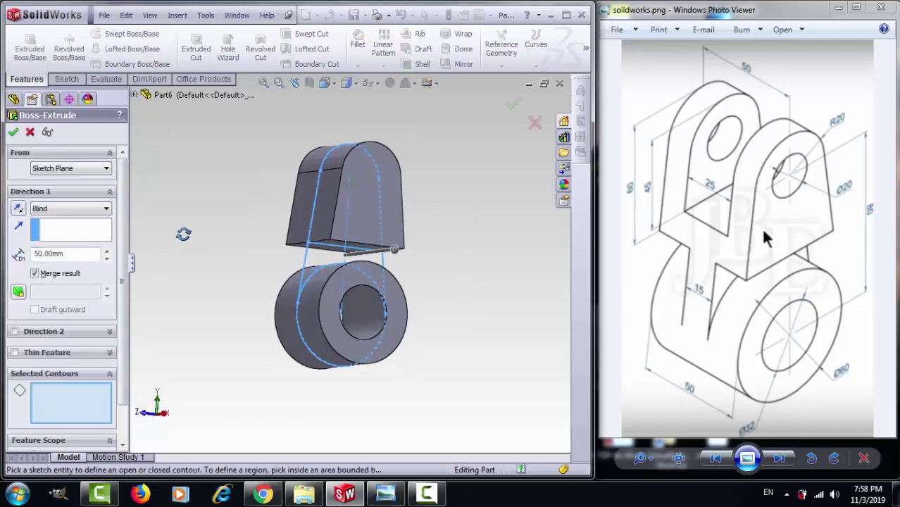
pyautogui.click(321, 259)
pyautogui.moveTo(456, 285); pyautogui.dragTo(404, 299, button='middle')
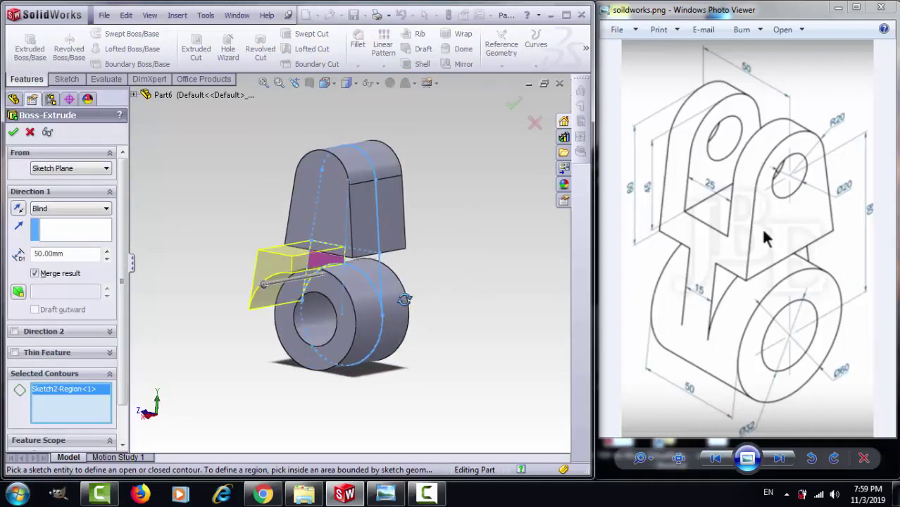
pyautogui.click(317, 304)
pyautogui.moveTo(265, 332); pyautogui.dragTo(333, 290, button='middle')
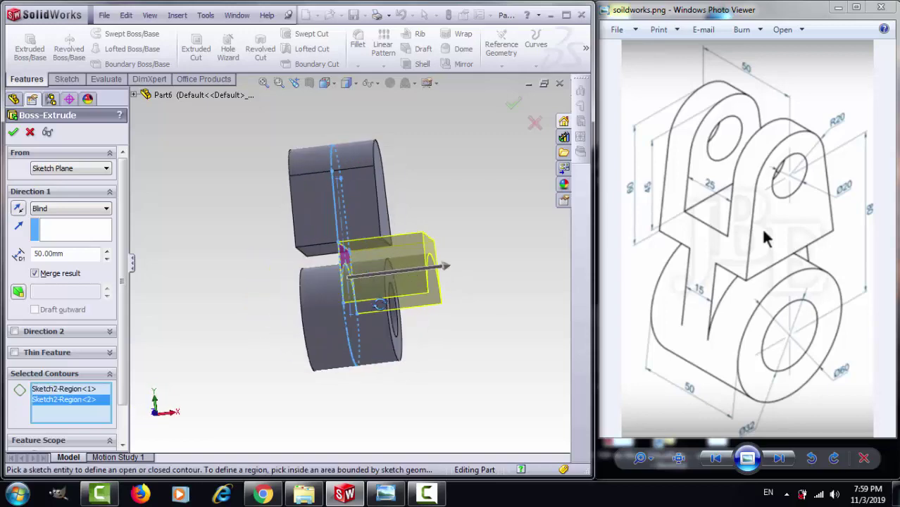
# Set the web extrusion to Mid Plane, 15 mm deep, and accept it.
pyautogui.click(45, 209)
pyautogui.click(53, 272)
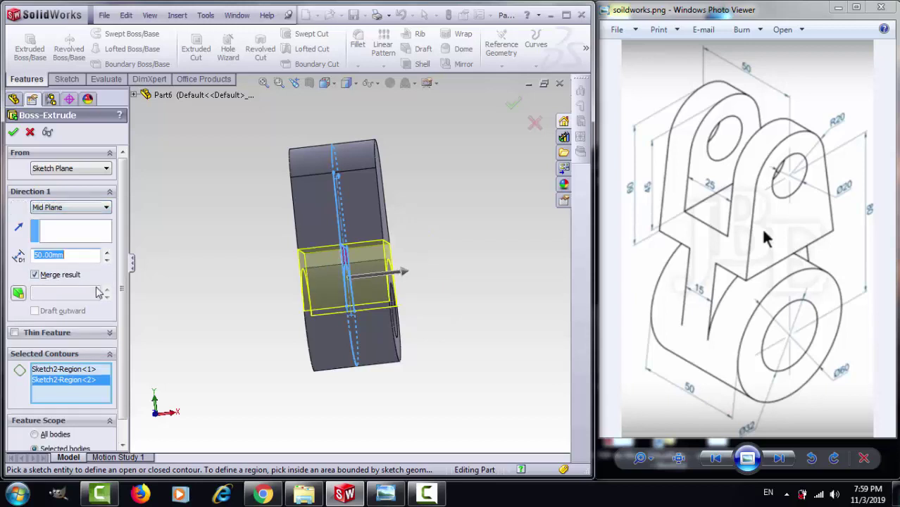
pyautogui.moveTo(207, 252); pyautogui.dragTo(201, 246, button='middle')
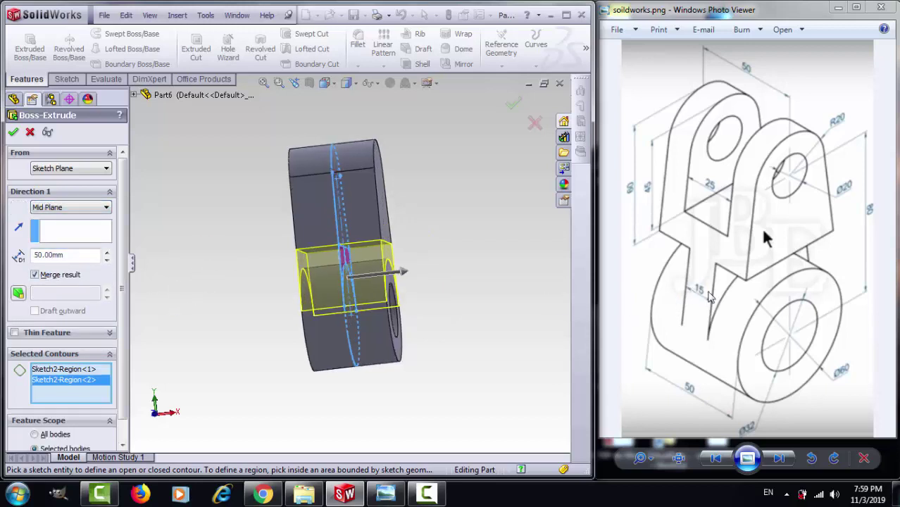
pyautogui.click(70, 256)
pyautogui.press('Return')
pyautogui.click(14, 132)
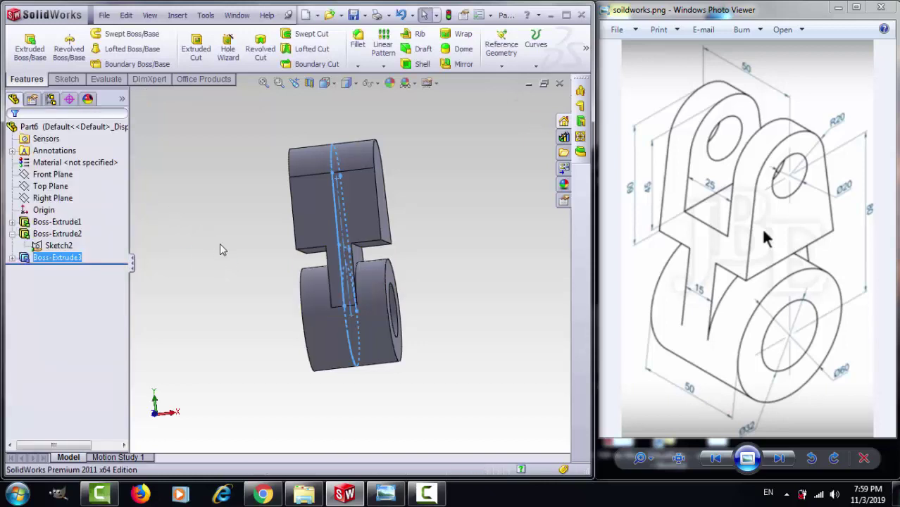
pyautogui.moveTo(272, 263); pyautogui.dragTo(251, 312, button='middle')
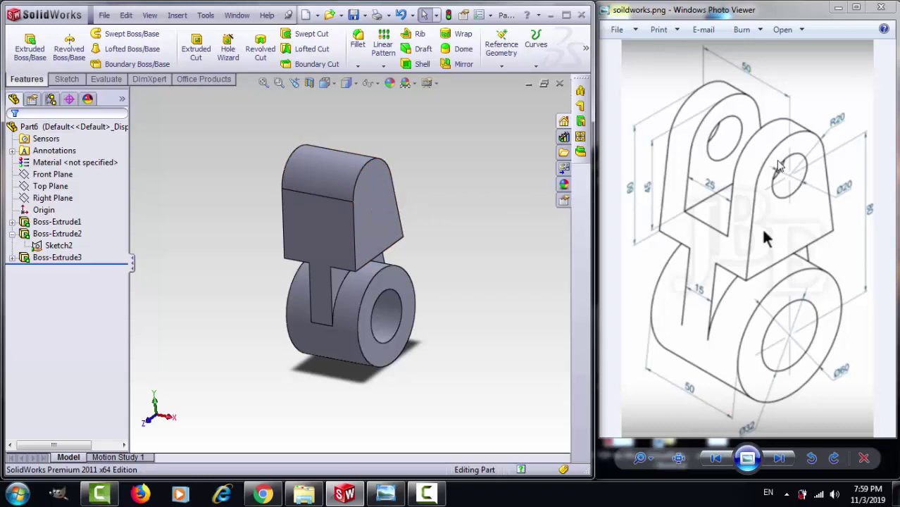
# On the lug's side face, viewed normal, sketch a circle centred on the top arc's centre.
pyautogui.click(373, 199)
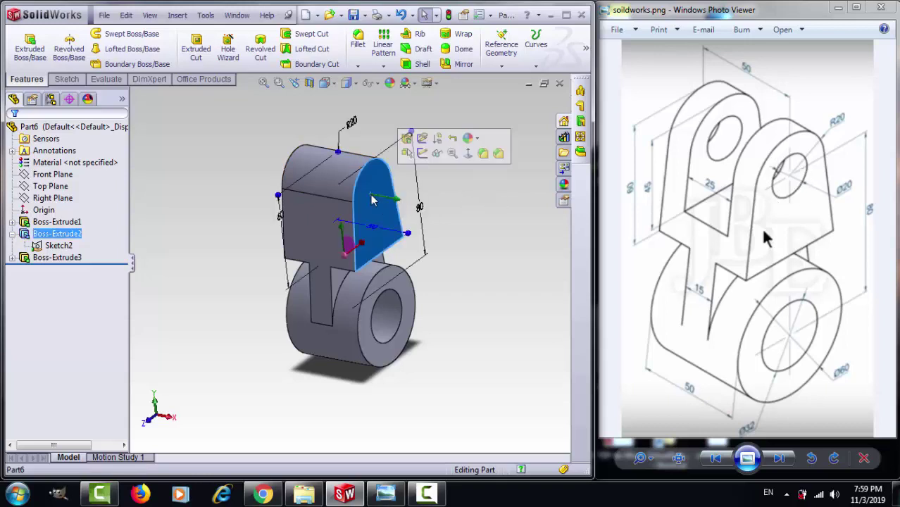
pyautogui.click(67, 79)
pyautogui.click(25, 45)
pyautogui.click(332, 86)
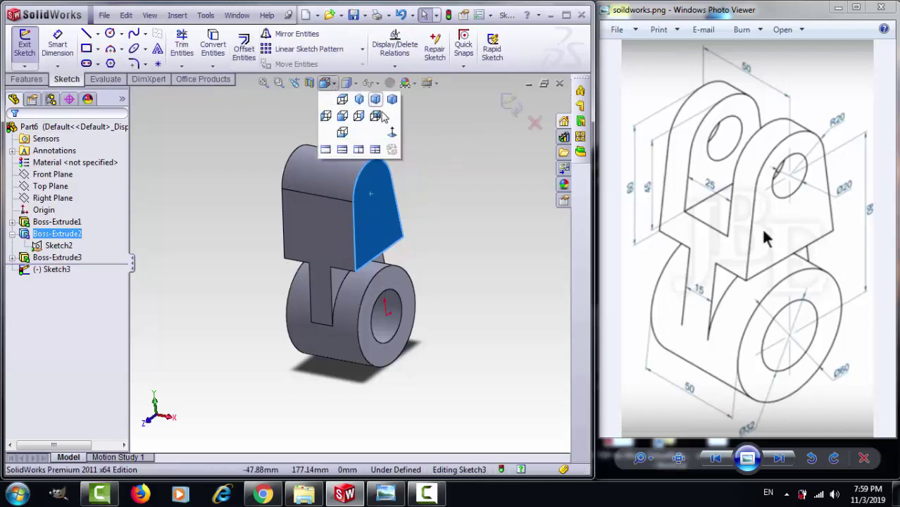
pyautogui.click(392, 132)
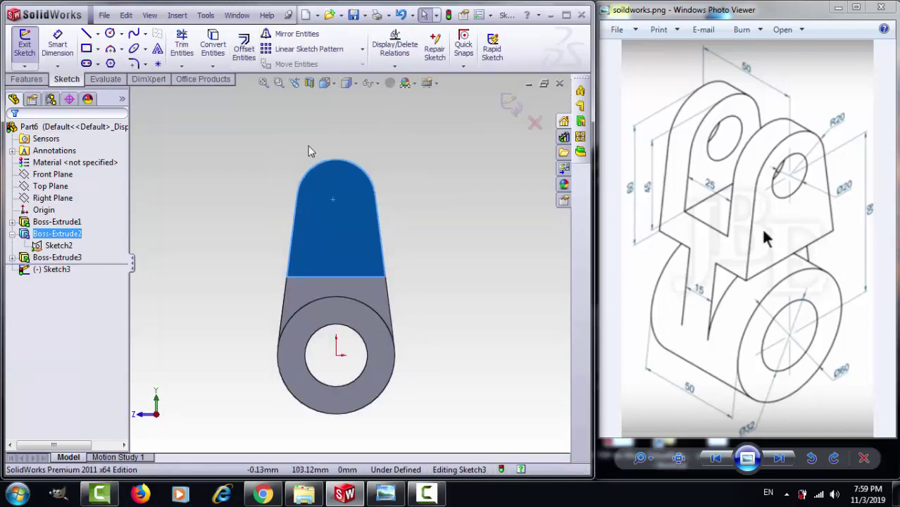
pyautogui.click(110, 35)
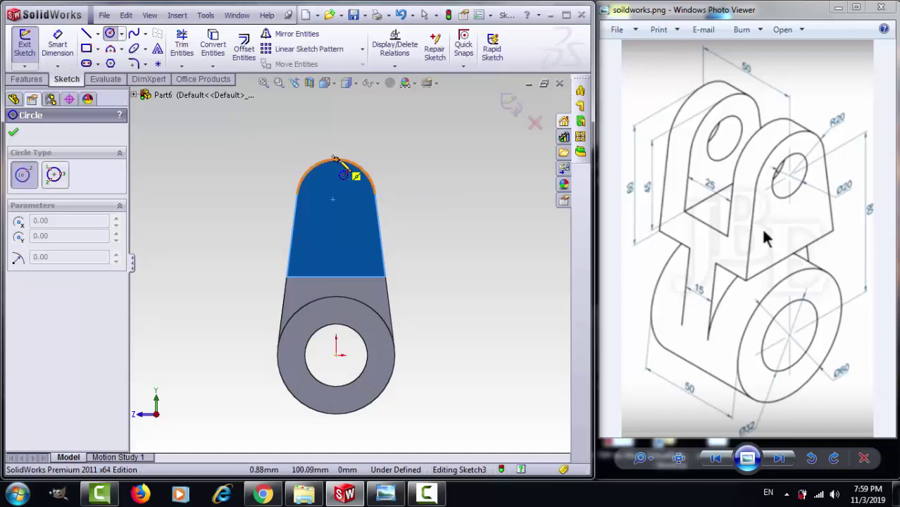
pyautogui.click(335, 198)
pyautogui.click(351, 184)
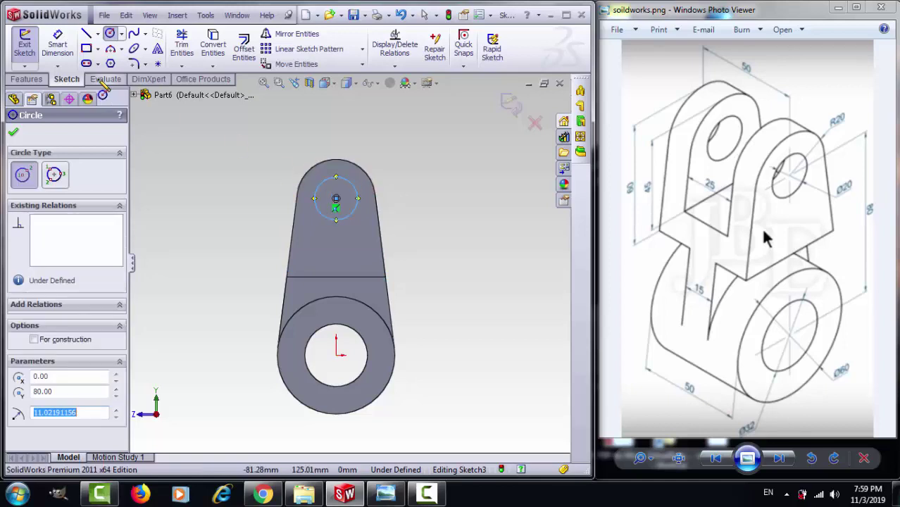
# Dimension the circle to Ø20 and return to the isometric view.
pyautogui.click(60, 53)
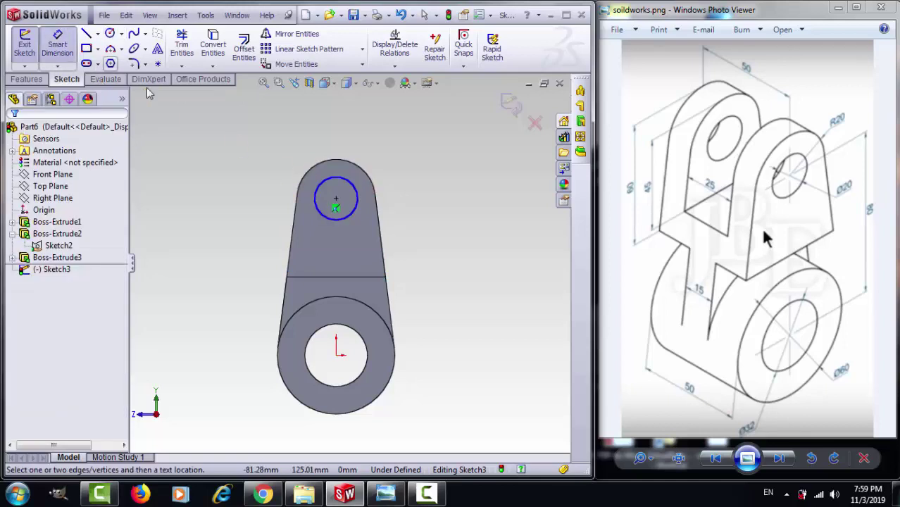
pyautogui.click(316, 192)
pyautogui.click(232, 195)
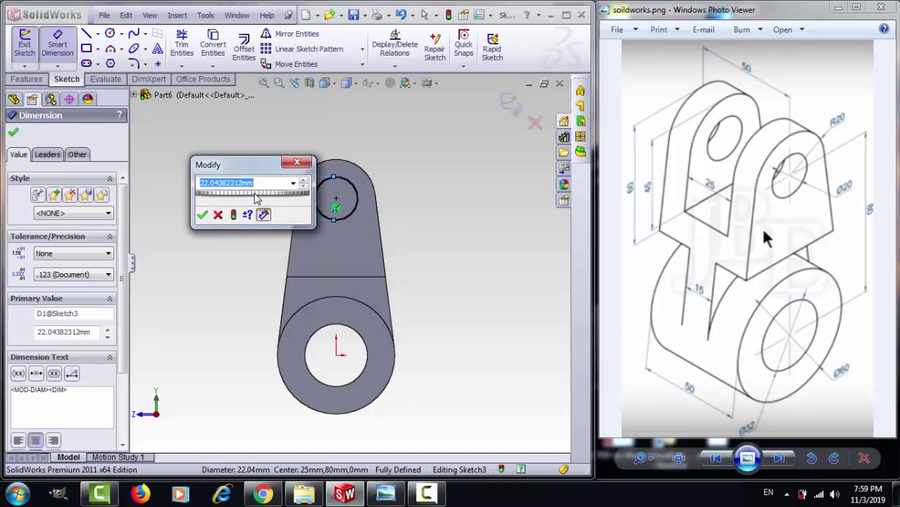
pyautogui.write('20')
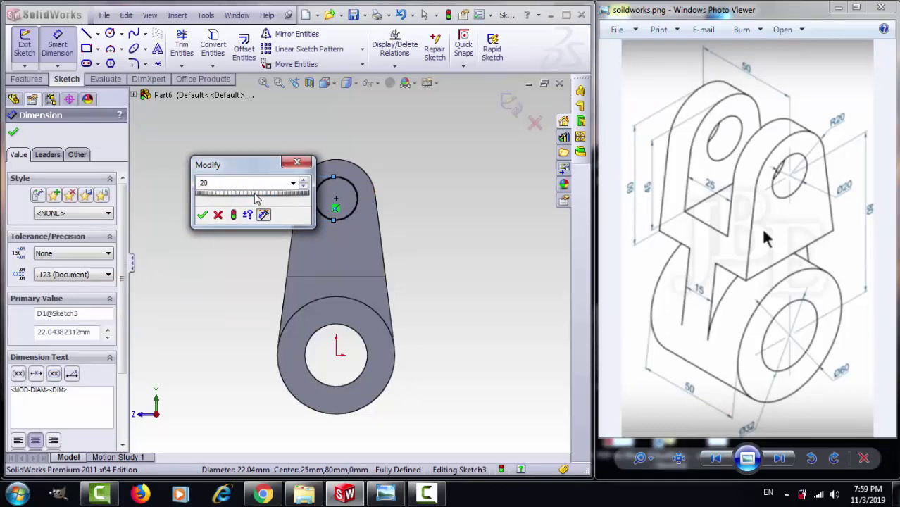
pyautogui.press('Return')
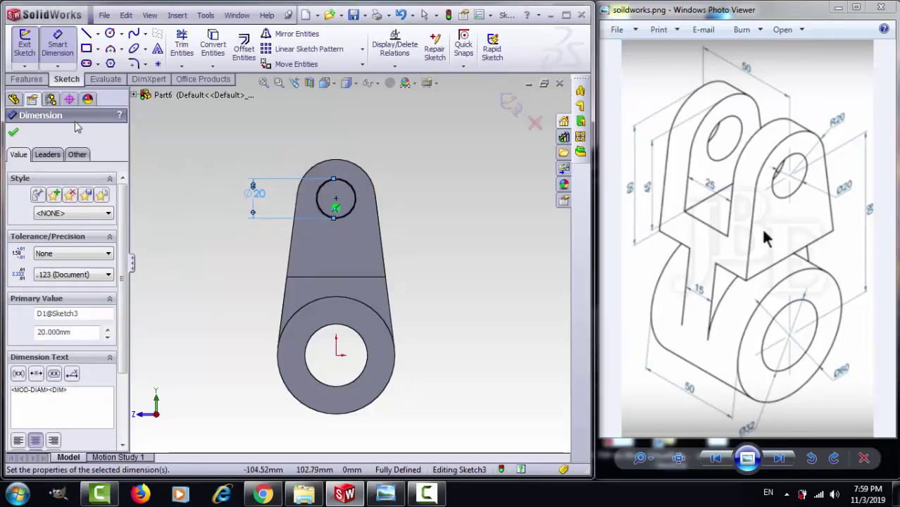
pyautogui.click(41, 81)
pyautogui.hotkey('ctrl', '7')
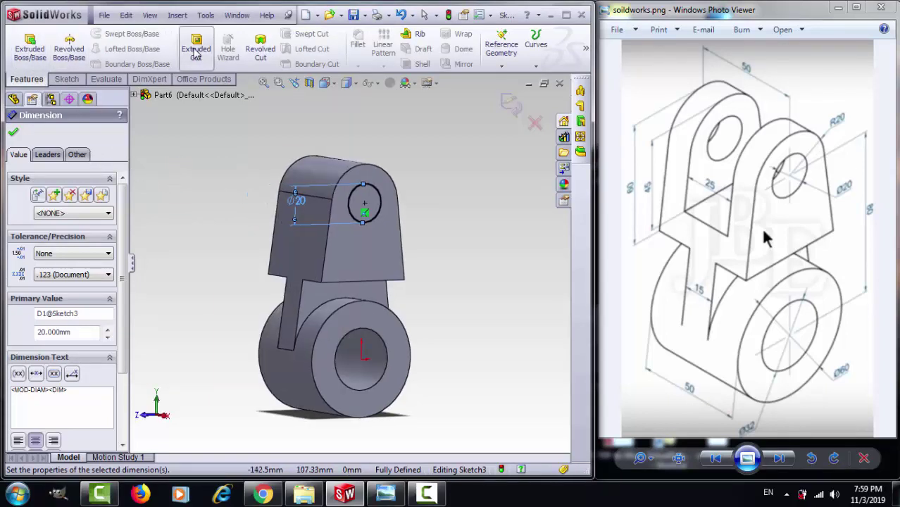
# Extrude-cut the 20 mm circle Up To Next to bore the cross hole through the lug.
pyautogui.click(196, 48)
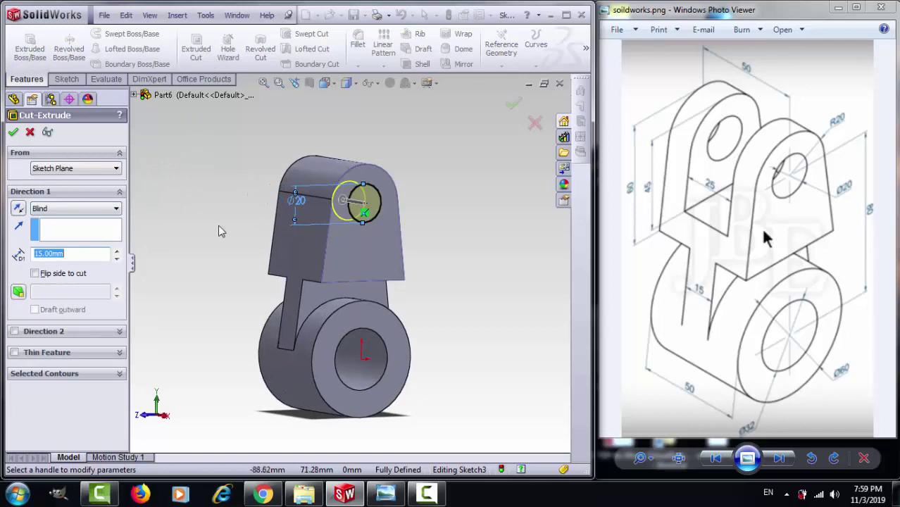
pyautogui.moveTo(220, 227); pyautogui.dragTo(241, 247, button='middle')
pyautogui.moveTo(357, 209); pyautogui.dragTo(206, 171)
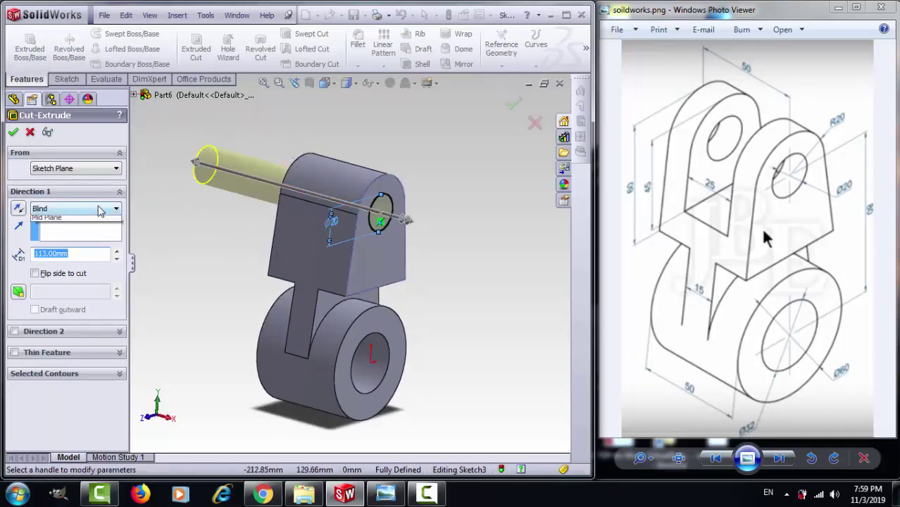
pyautogui.click(74, 208)
pyautogui.click(50, 229)
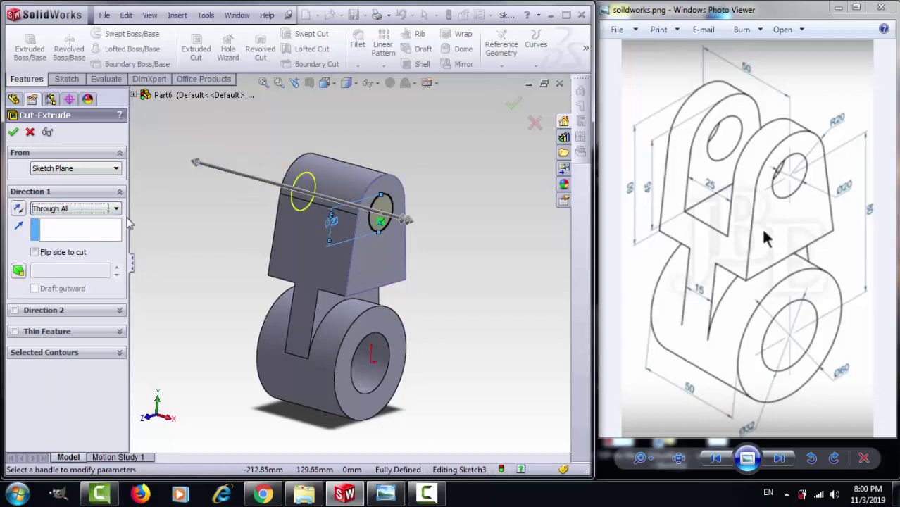
pyautogui.click(62, 209)
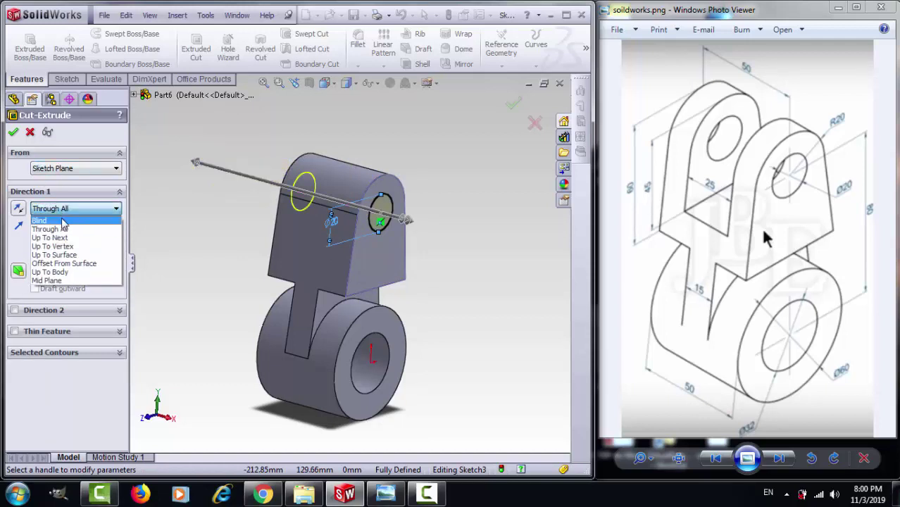
pyautogui.click(62, 239)
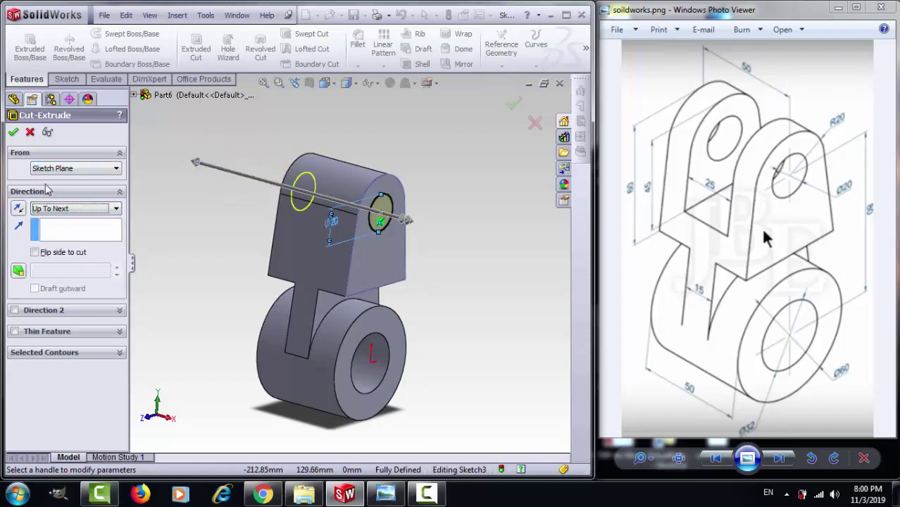
pyautogui.click(16, 131)
pyautogui.moveTo(246, 229)
pyautogui.mouseDown(button='middle')
pyautogui.moveTo(262, 241)
pyautogui.moveTo(203, 210)
pyautogui.mouseUp(button='middle')
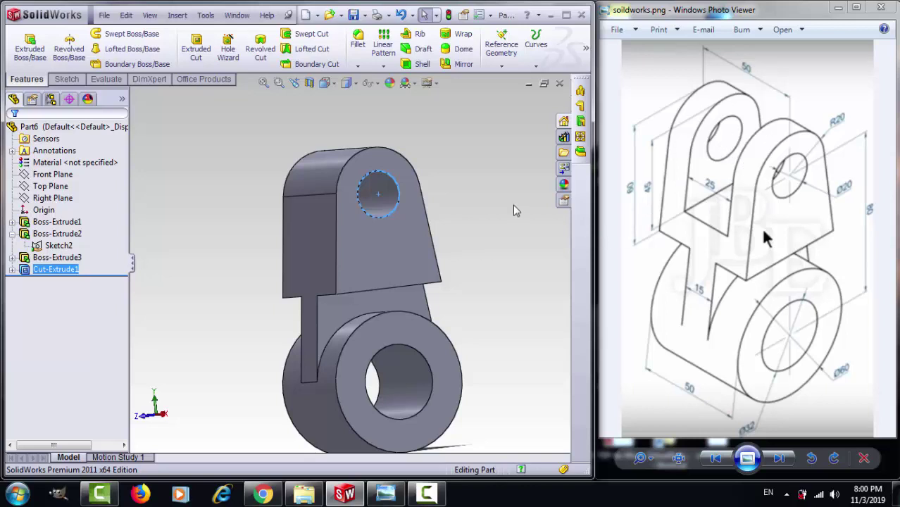
pyautogui.moveTo(512, 205); pyautogui.dragTo(208, 246, button='middle')
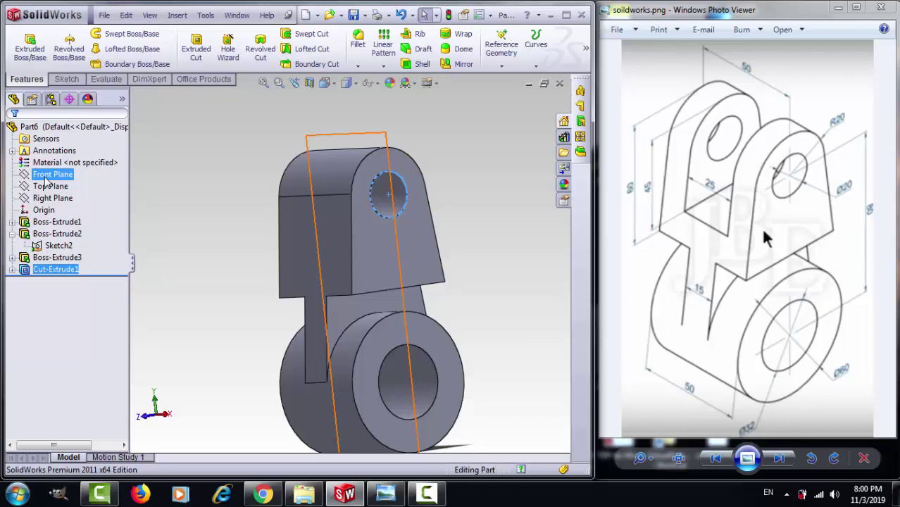
# Start a new sketch on the Front Plane and view it face-on.
pyautogui.click(45, 176)
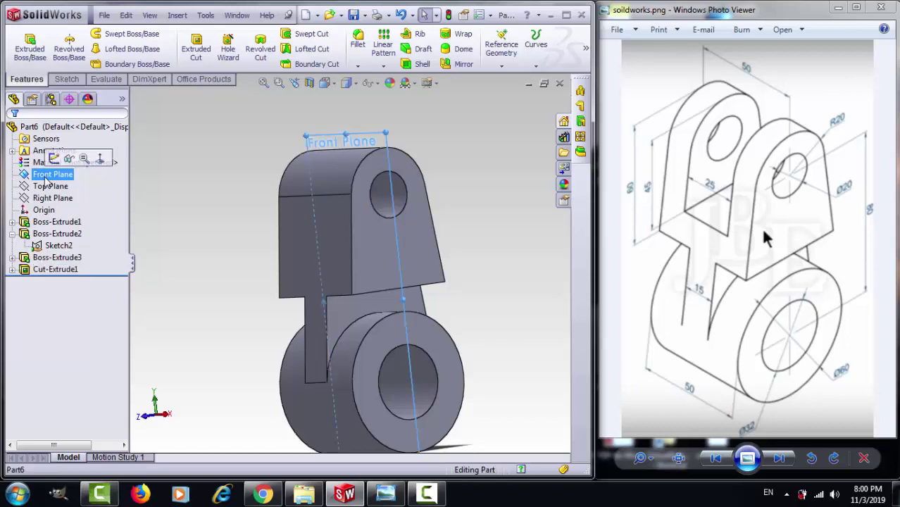
pyautogui.click(54, 158)
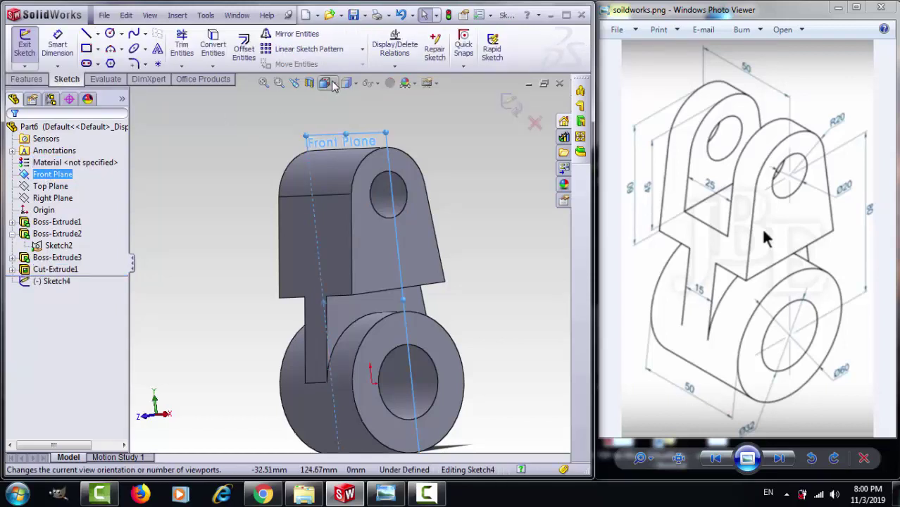
pyautogui.click(334, 84)
pyautogui.click(390, 139)
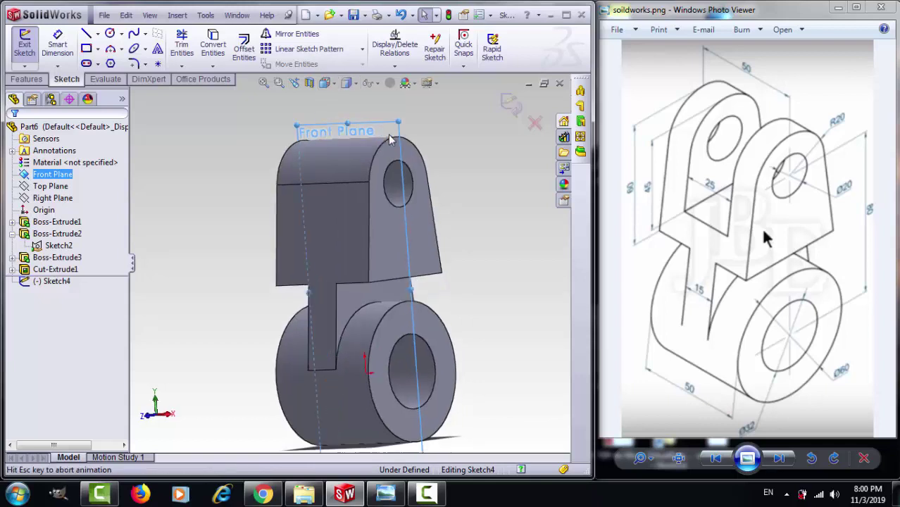
pyautogui.scroll(-3, 345, 166)
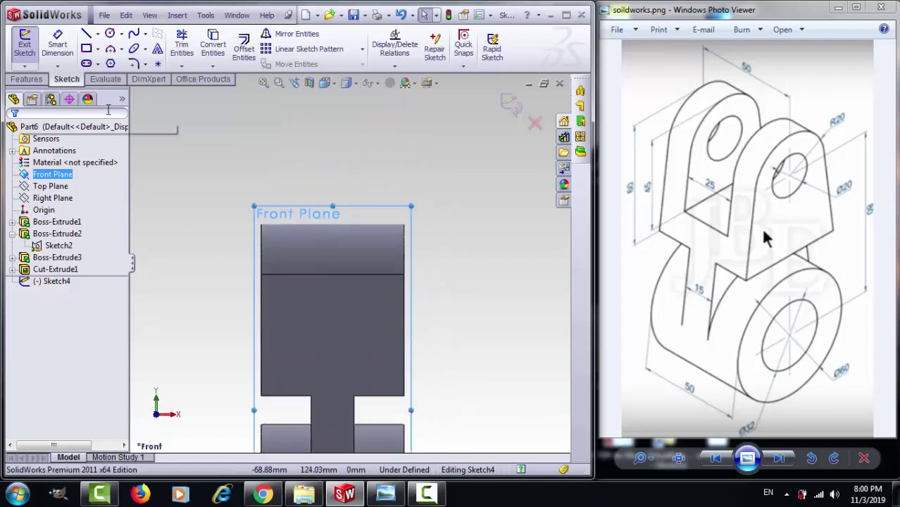
# Draw a corner rectangle over the top of the upper lug for the slot.
pyautogui.click(99, 52)
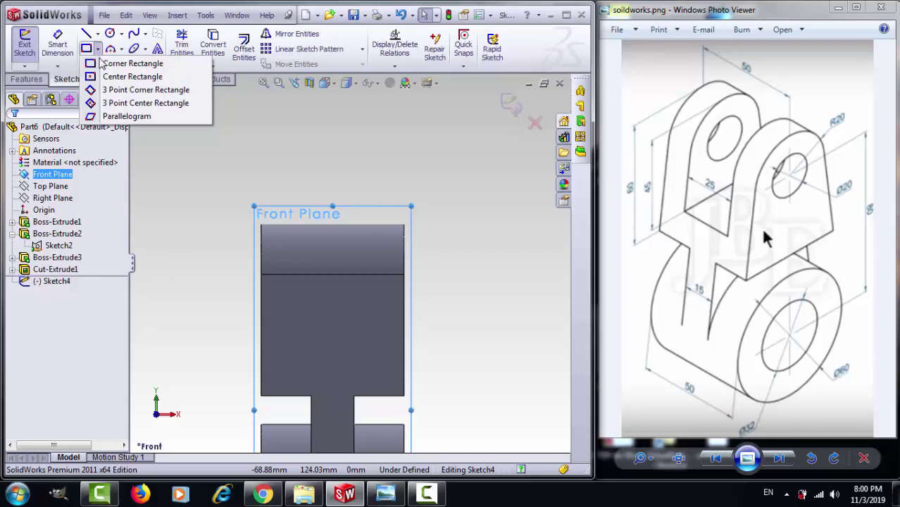
pyautogui.click(119, 63)
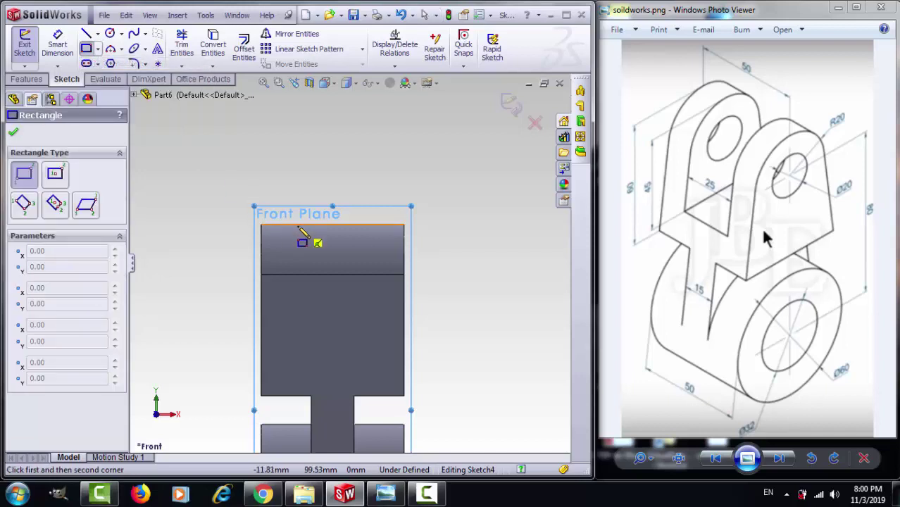
pyautogui.click(294, 224)
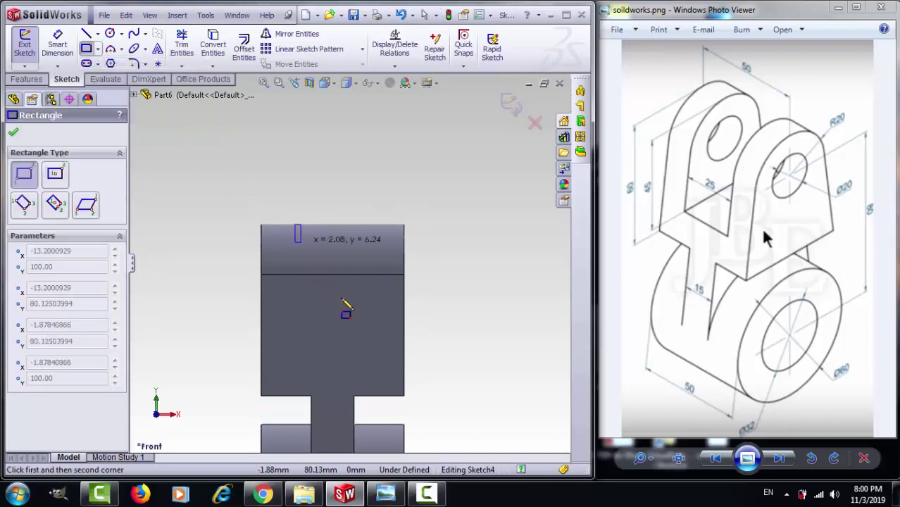
pyautogui.click(373, 360)
pyautogui.press('Escape')
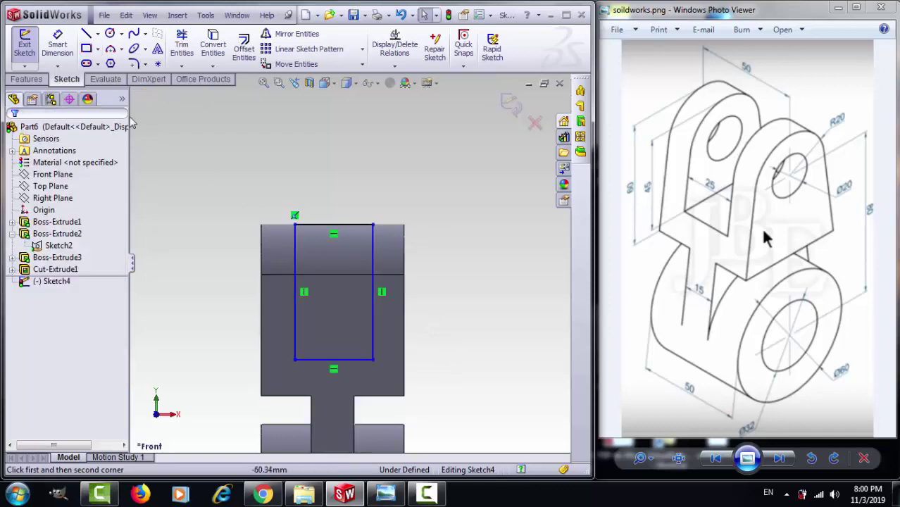
pyautogui.click(57, 44)
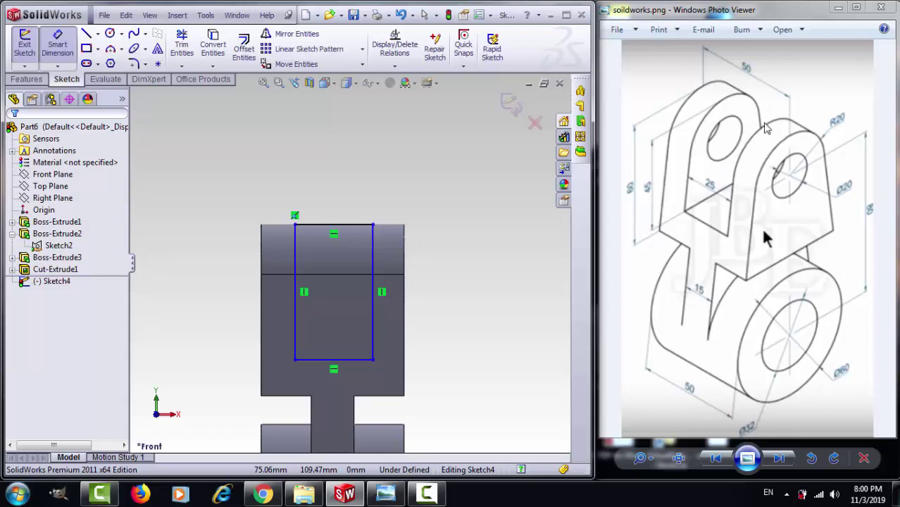
# Dimension the rectangle's right side 12.5 mm from the lug's right edge.
pyautogui.click(374, 255)
pyautogui.click(404, 257)
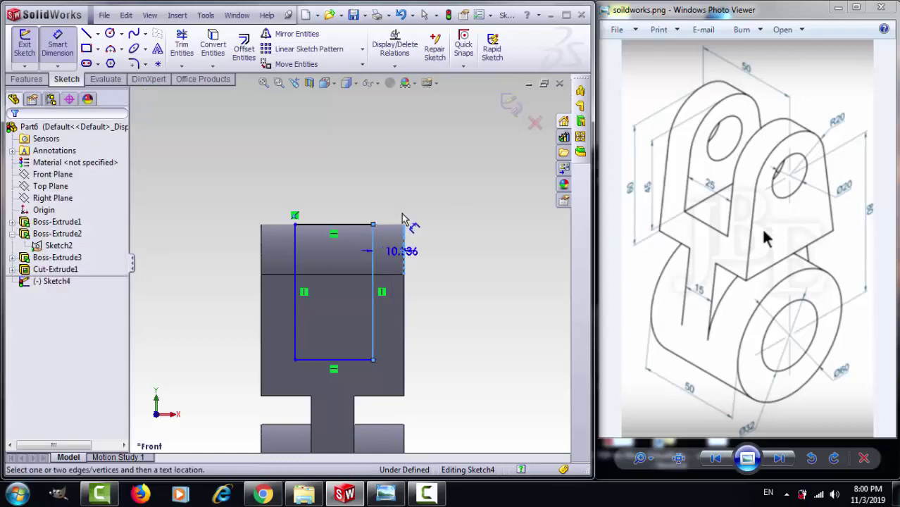
pyautogui.click(400, 182)
pyautogui.write('12.')
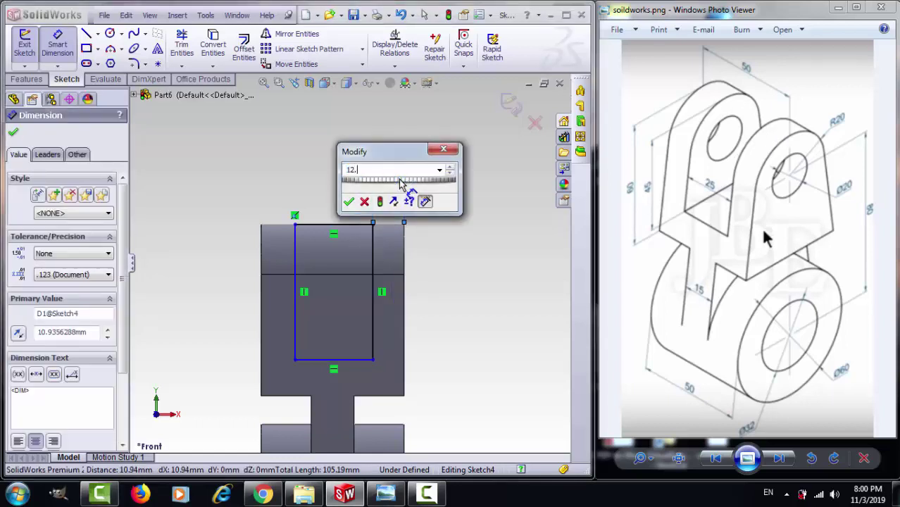
pyautogui.write('5')
pyautogui.press('Return')
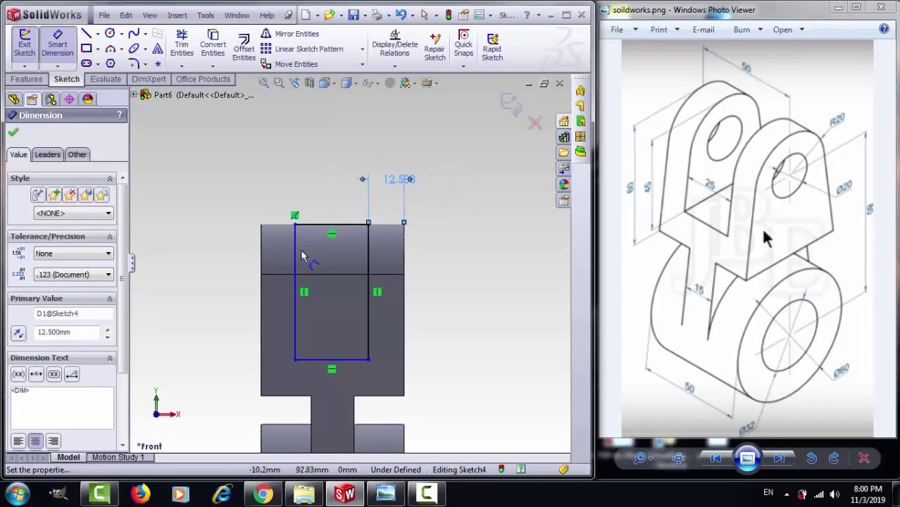
# Dimension the slot rectangle 25 mm wide and 45 mm tall, fully defining it.
pyautogui.click(331, 224)
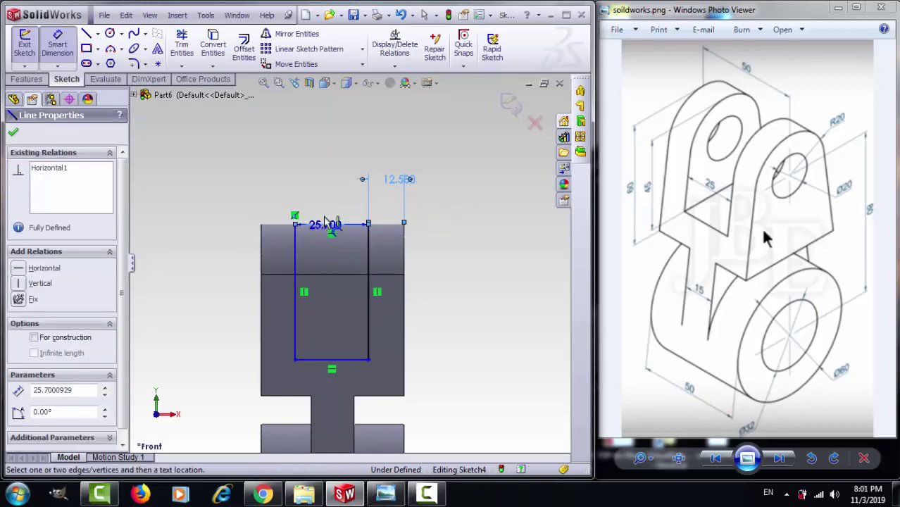
pyautogui.click(324, 195)
pyautogui.write('25')
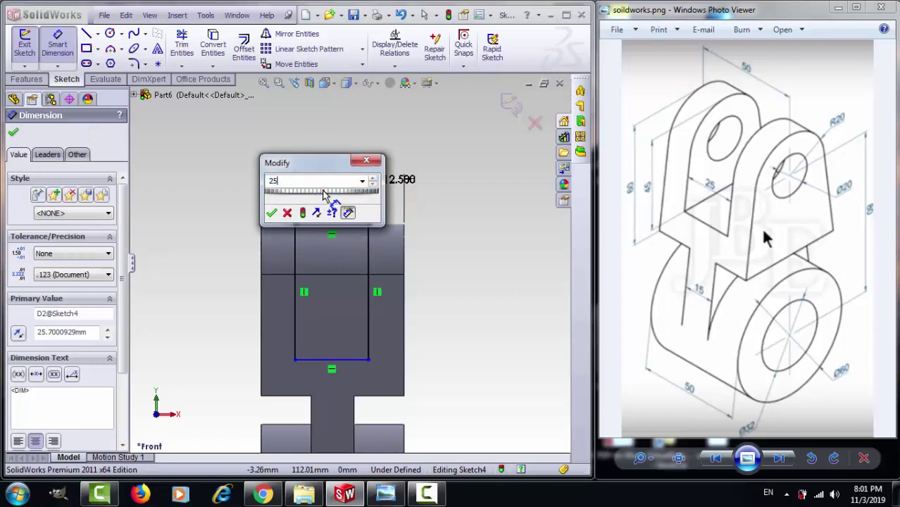
pyautogui.press('Return')
pyautogui.click(298, 262)
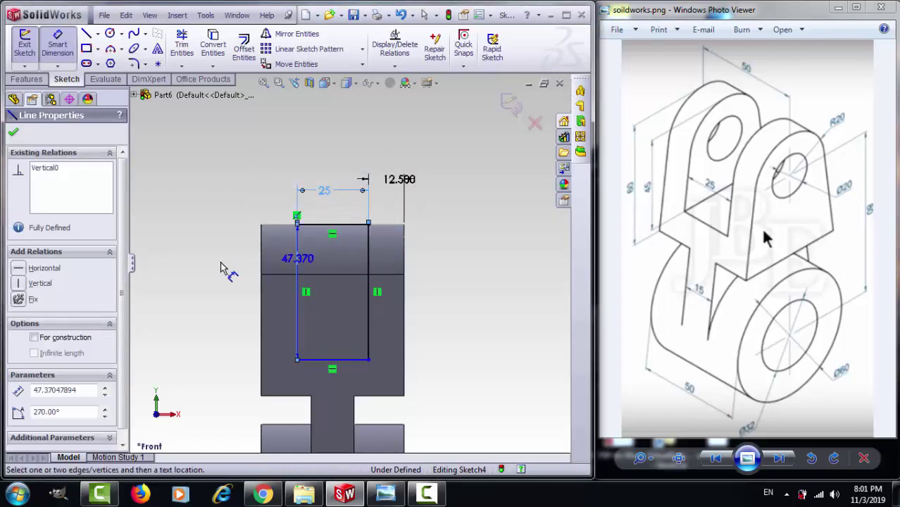
pyautogui.click(212, 268)
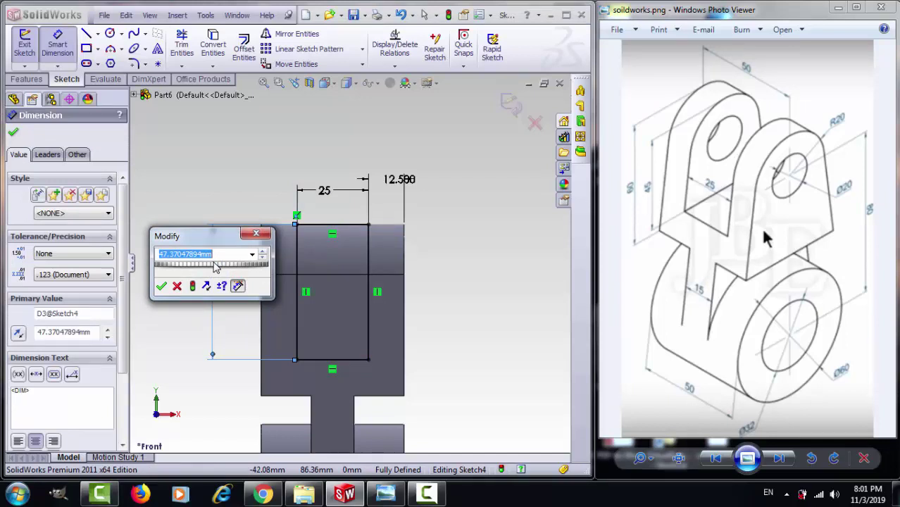
pyautogui.write('45')
pyautogui.press('Return')
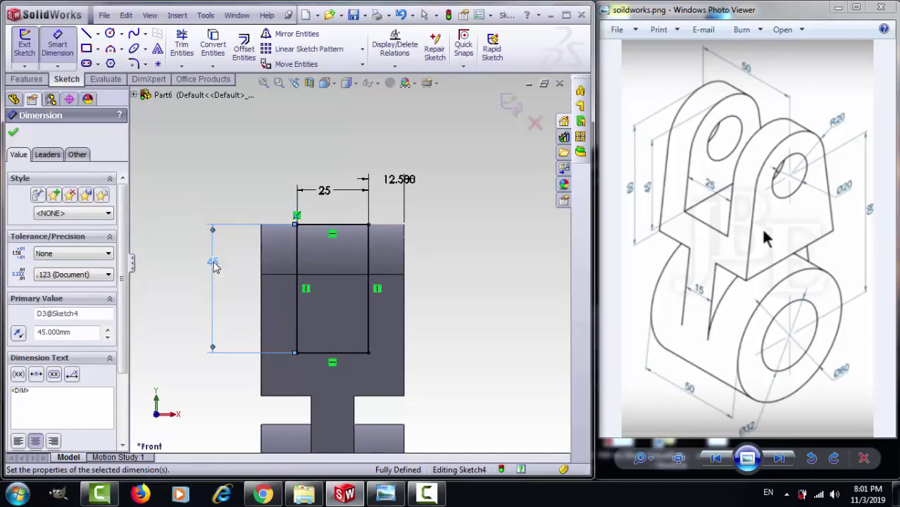
pyautogui.click(16, 133)
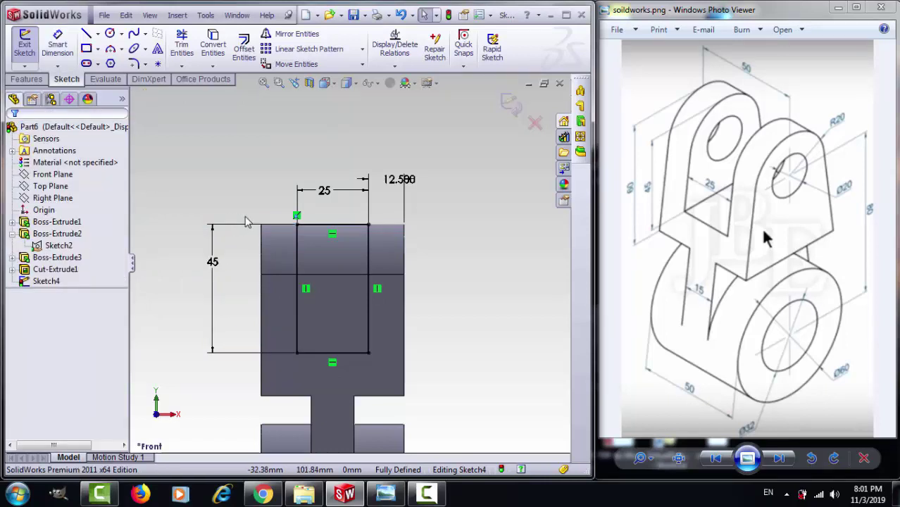
pyautogui.click(28, 78)
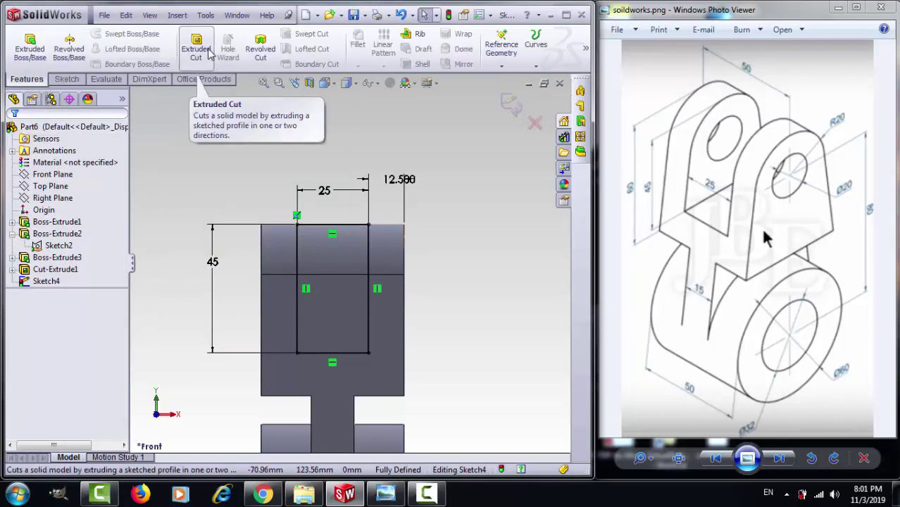
# Extrude-cut the slot sketch Mid Plane to split the lug into two ears.
pyautogui.click(196, 48)
pyautogui.moveTo(507, 309); pyautogui.dragTo(447, 332, button='middle')
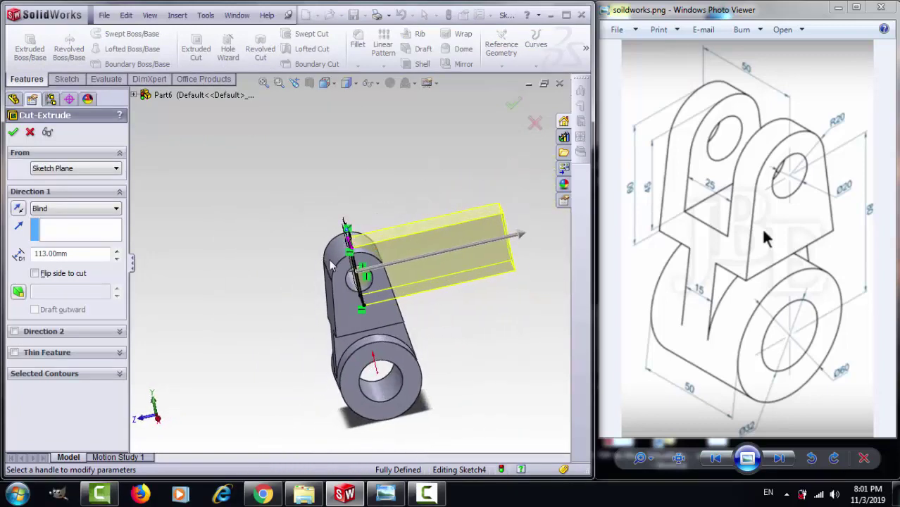
pyautogui.click(47, 206)
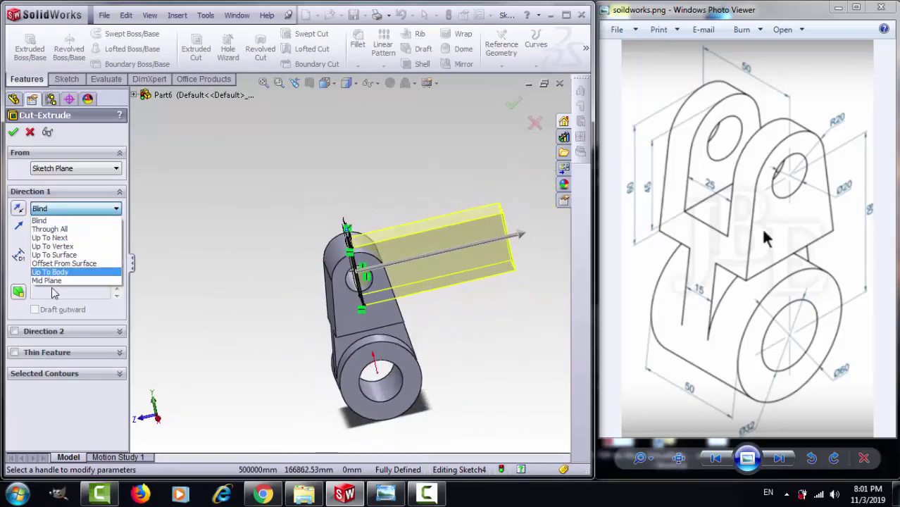
pyautogui.click(51, 280)
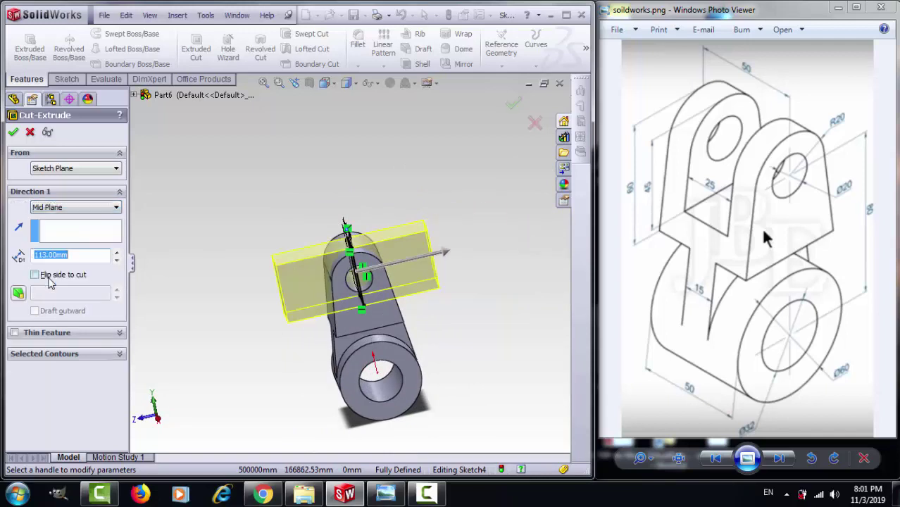
pyautogui.click(12, 136)
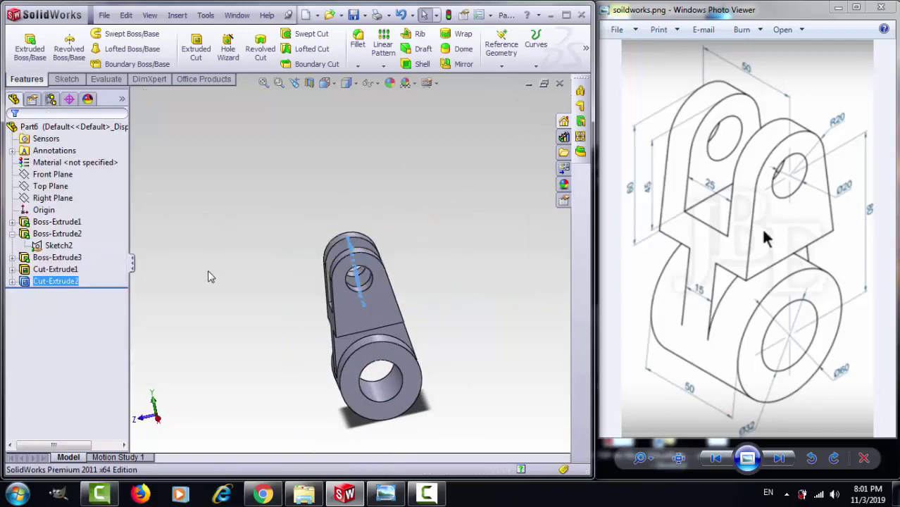
pyautogui.moveTo(211, 274); pyautogui.dragTo(264, 242, button='middle')
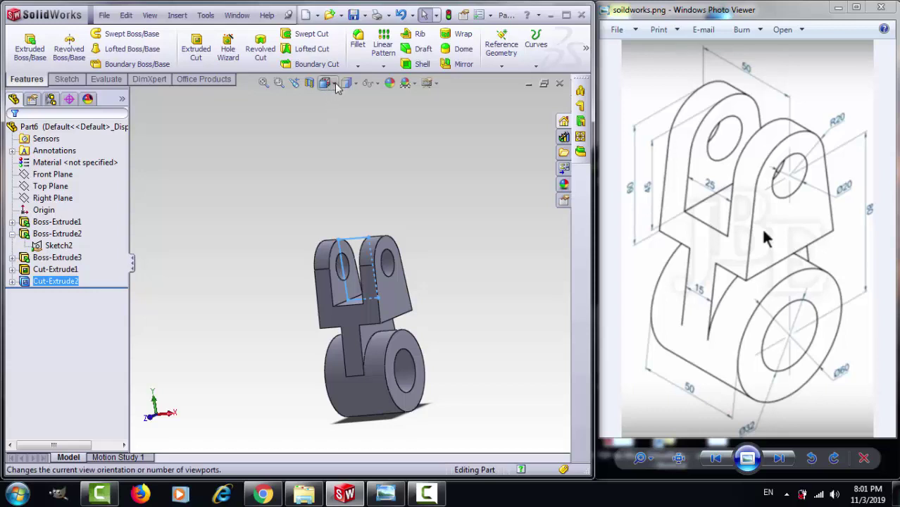
# Switch to the isometric view and select the whole part in the tree.
pyautogui.click(348, 83)
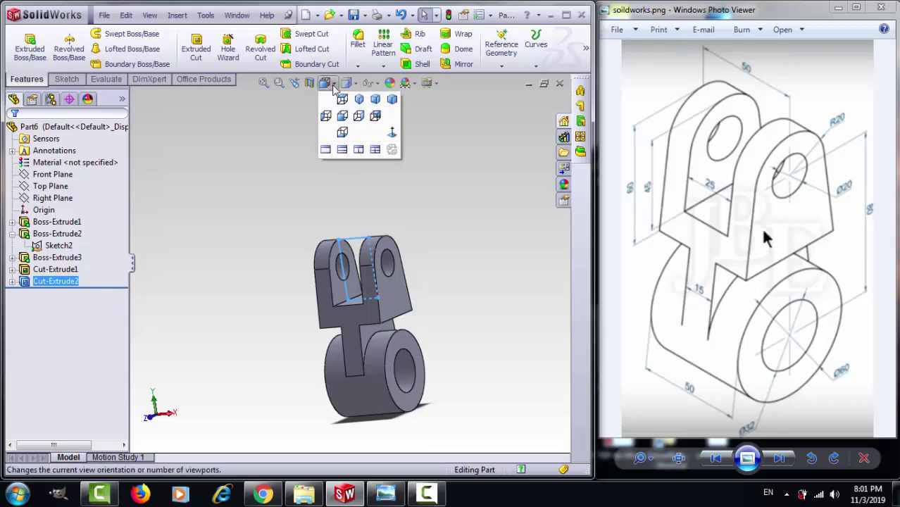
pyautogui.moveTo(325, 83)
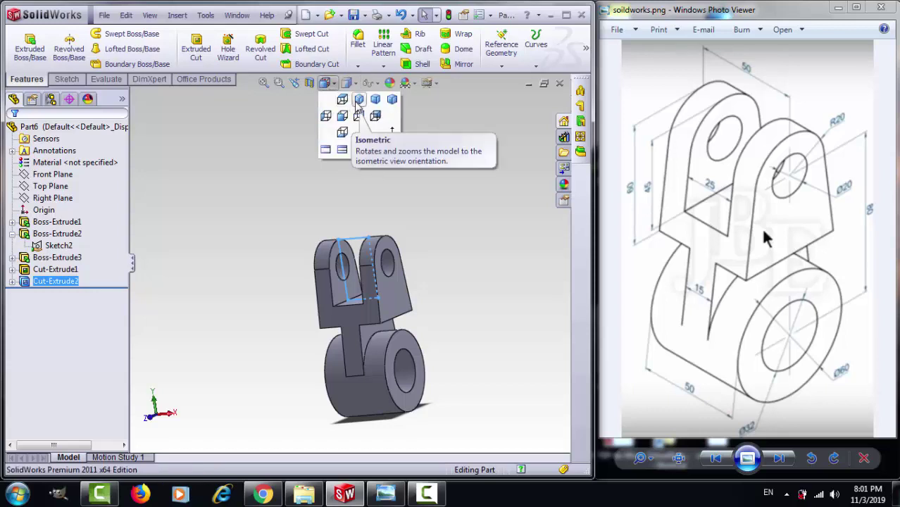
pyautogui.click(358, 100)
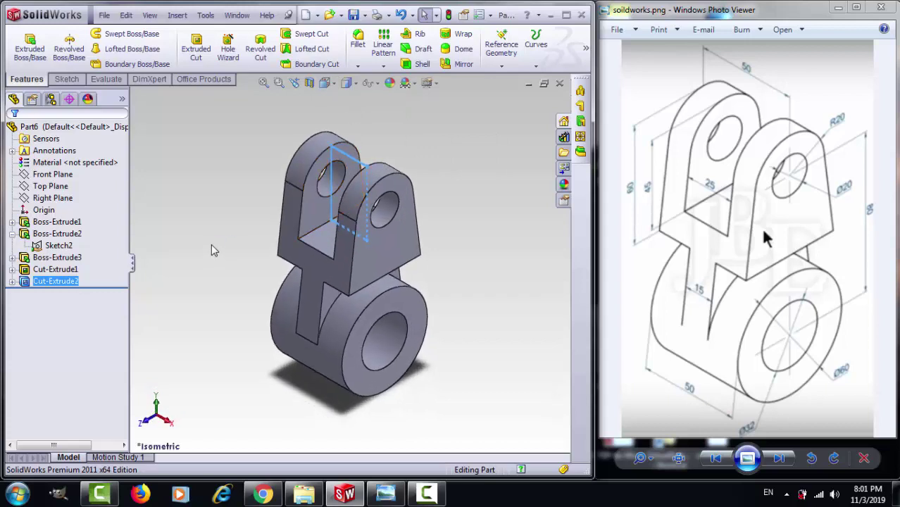
pyautogui.click(191, 249)
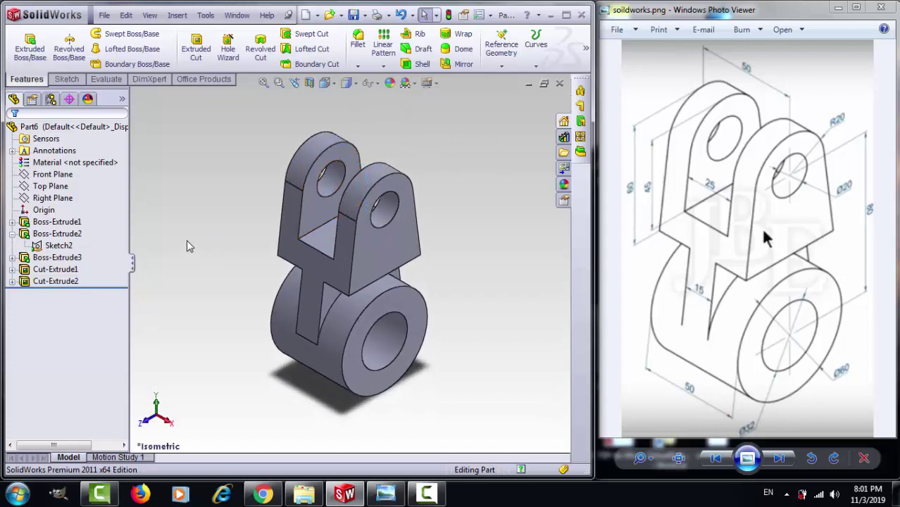
pyautogui.click(45, 138)
pyautogui.click(44, 127)
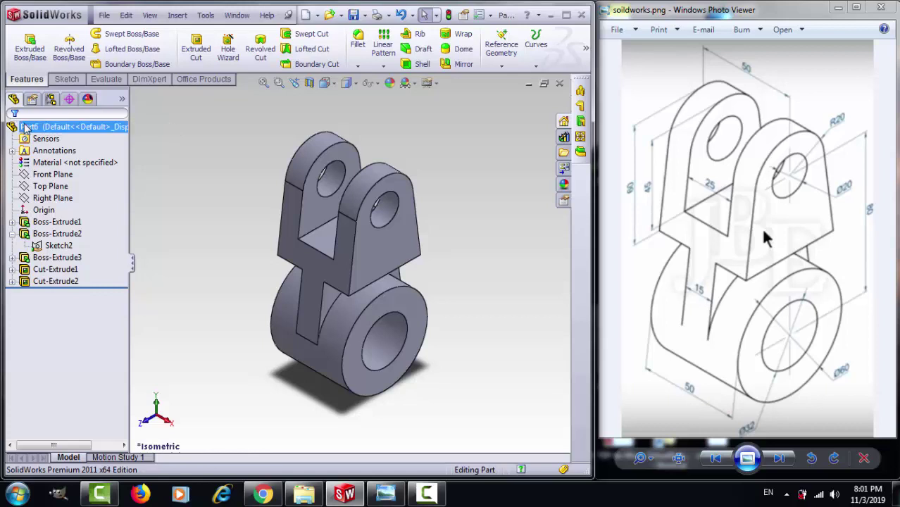
# Apply the pale yellow palette colour to the whole Part6 through Edit Appearance.
pyautogui.click(390, 83)
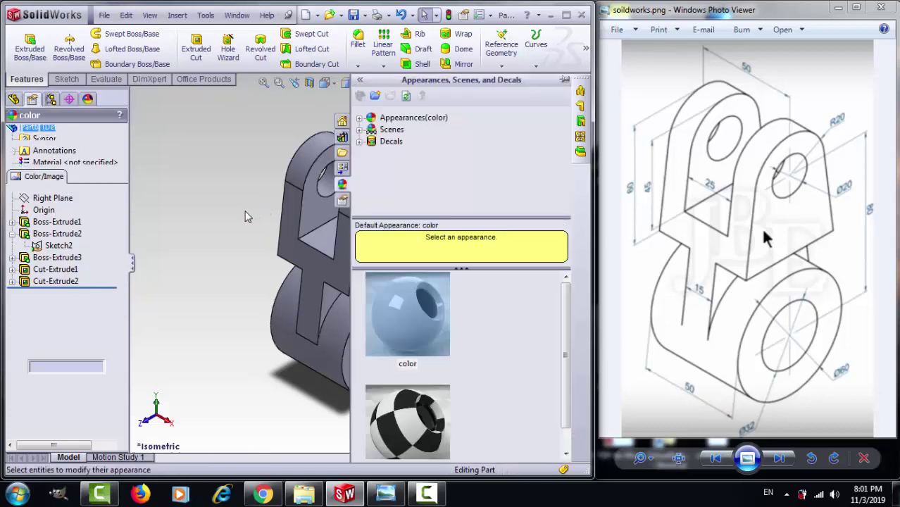
pyautogui.click(53, 384)
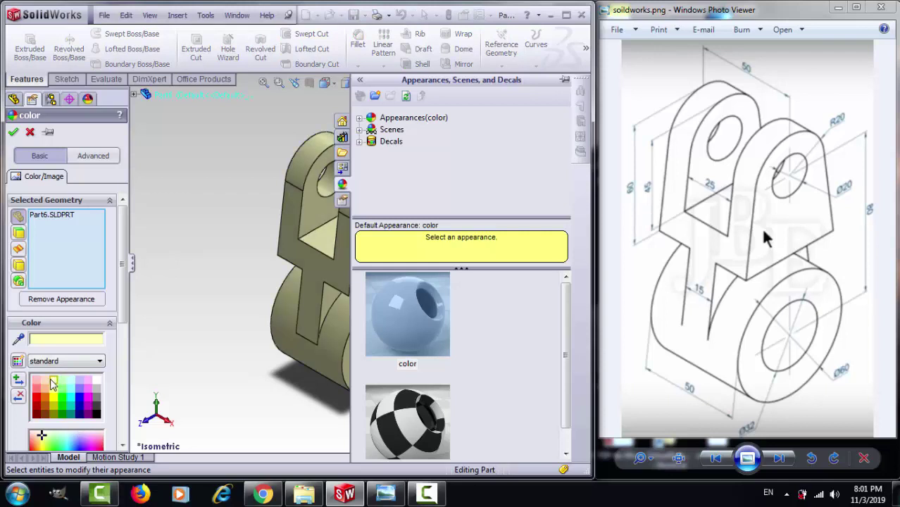
pyautogui.click(12, 132)
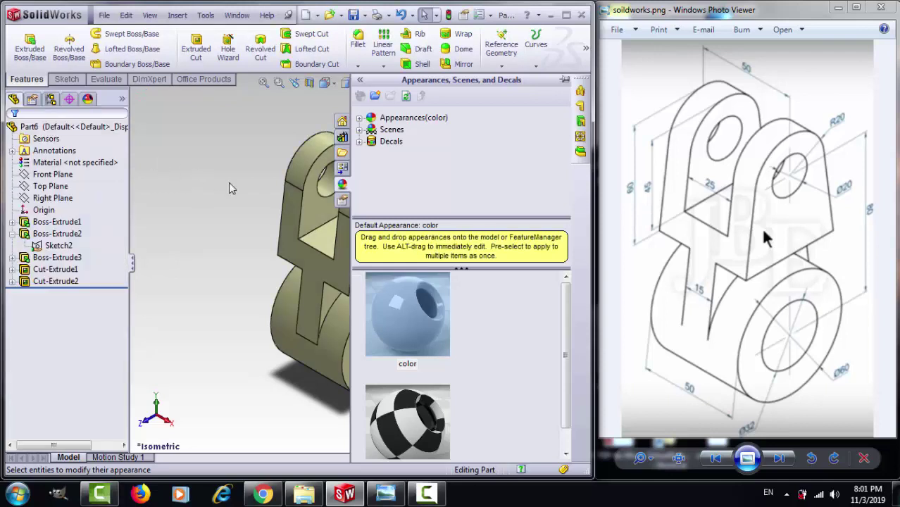
pyautogui.click(228, 185)
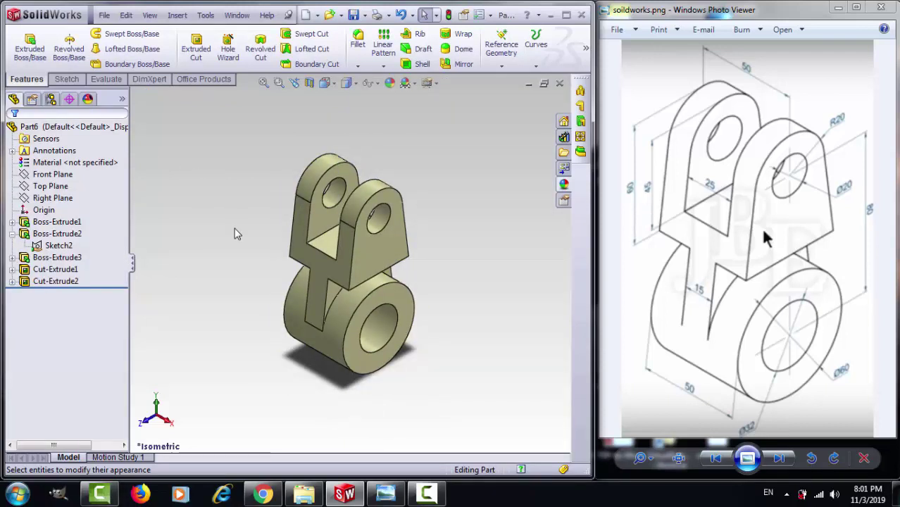
pyautogui.moveTo(233, 227); pyautogui.dragTo(224, 224, button='middle')
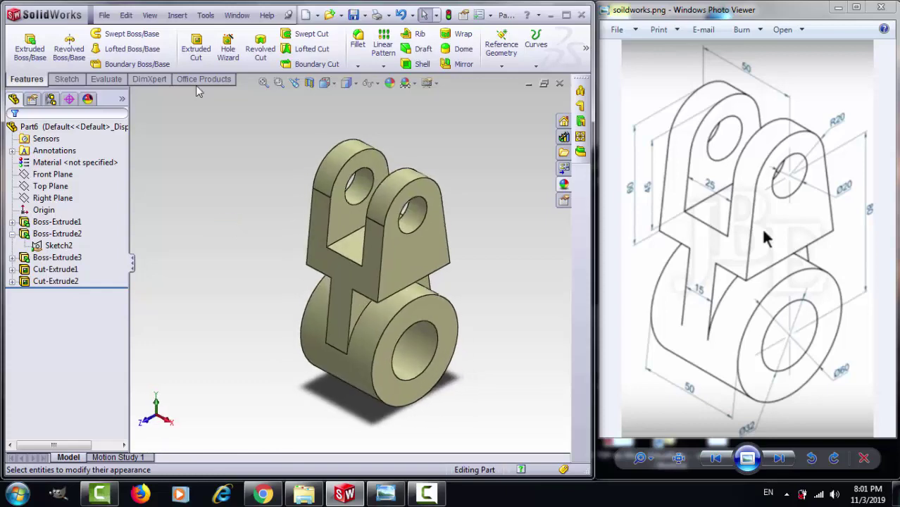
pyautogui.click(105, 15)
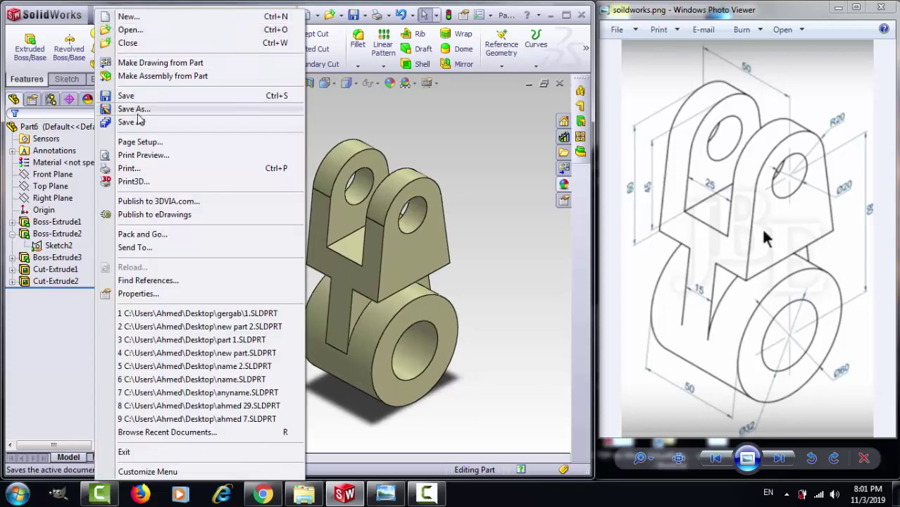
pyautogui.click(443, 149)
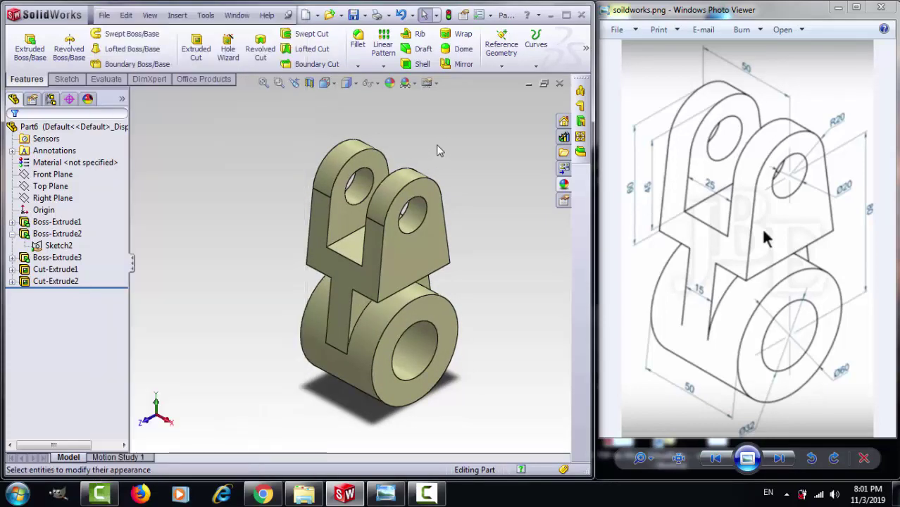